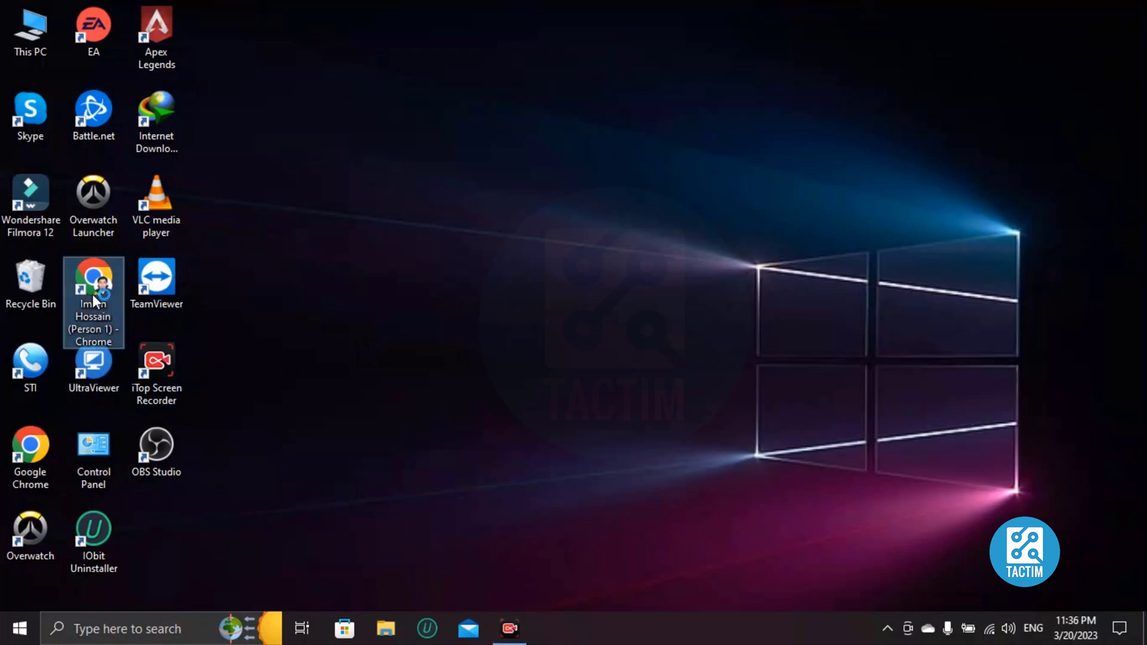
Launch Chrome from the profile shortcut on the Windows desktop.
{"action": "double_click", "coordinate": [92, 294]}
Go to the Canva home page by entering canva in the address bar.
{"action": "type", "text": "canva"}
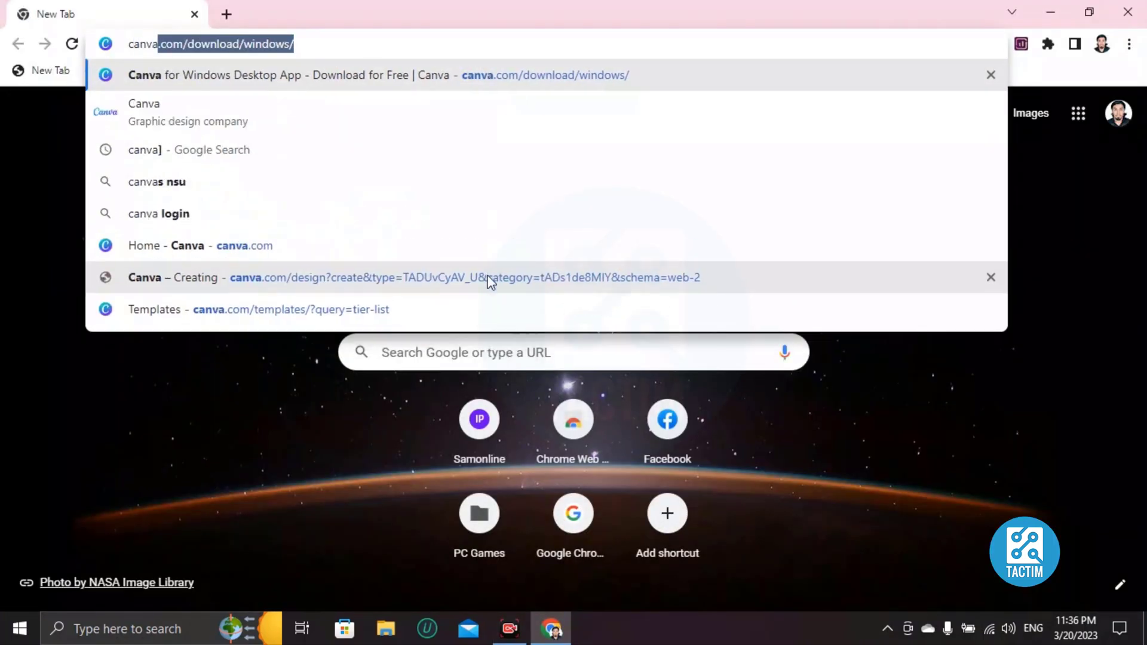
{"action": "key", "text": "Return"}
{"action": "left_click", "coordinate": [490, 282]}
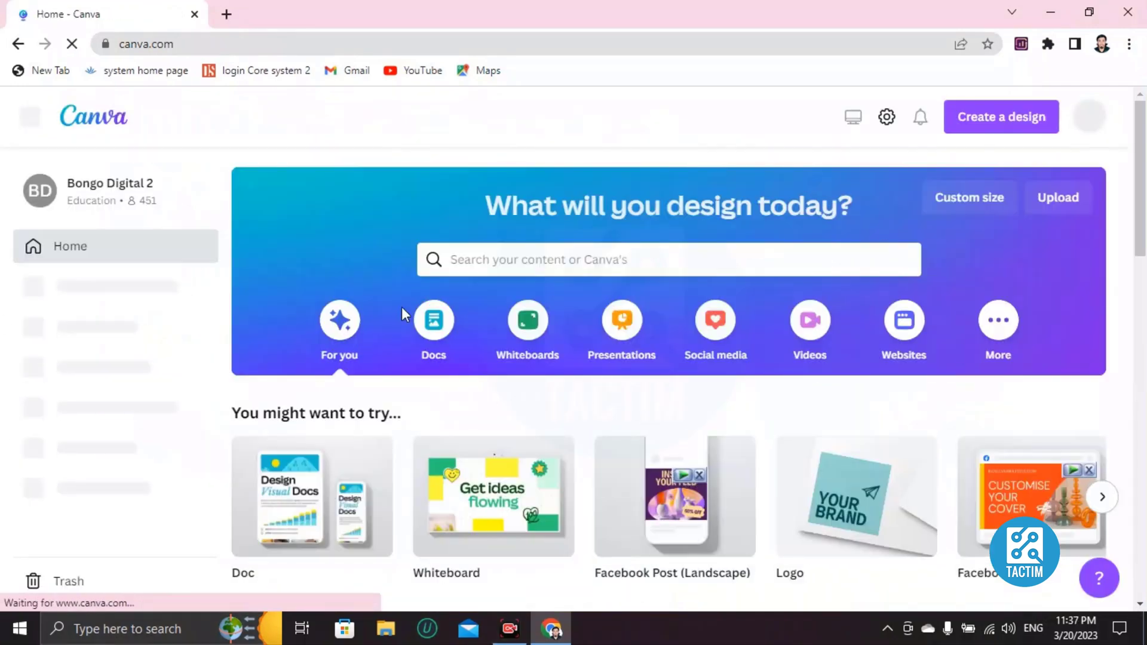
Search Canva's templates for 'album cover'.
{"action": "left_click", "coordinate": [568, 255]}
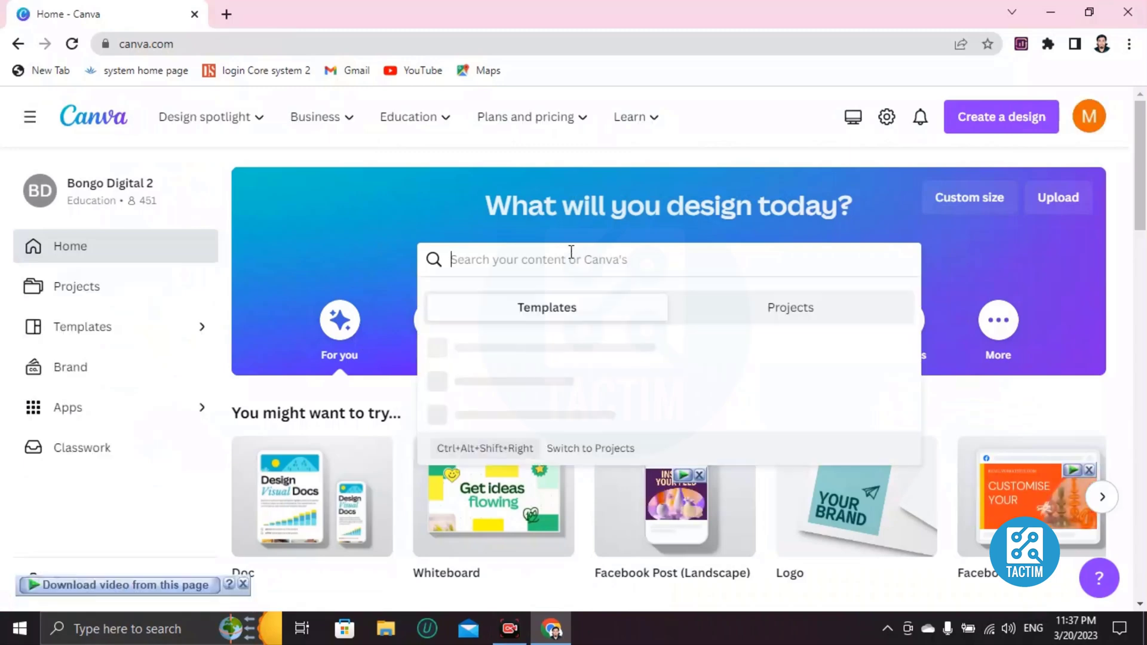
{"action": "type", "text": "album "}
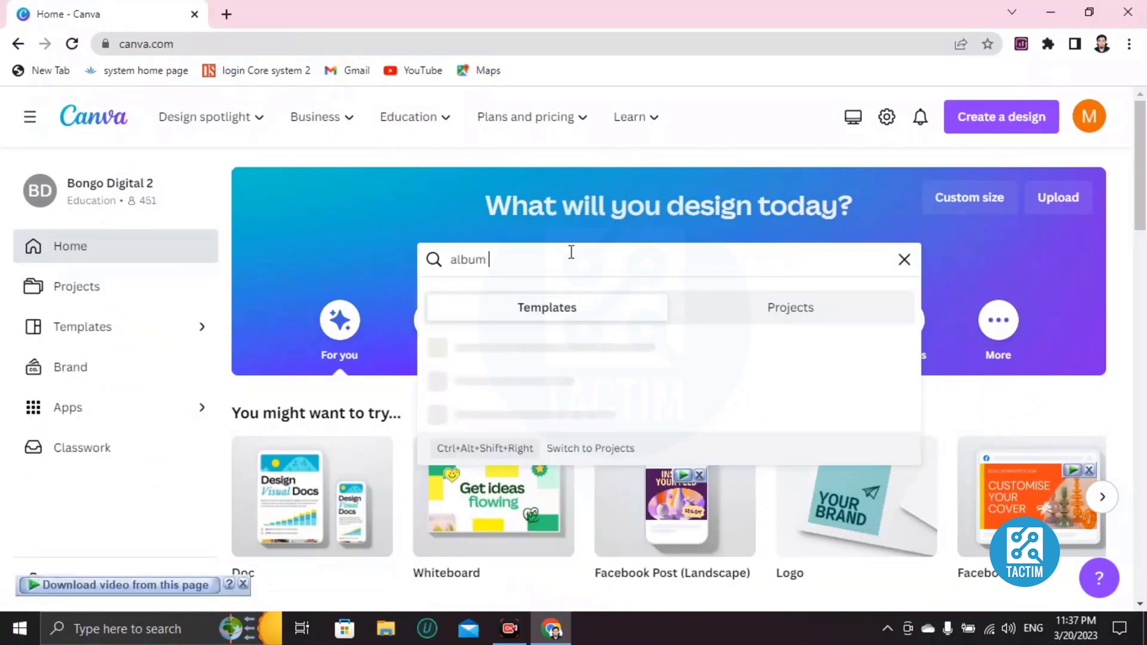
{"action": "type", "text": "cover"}
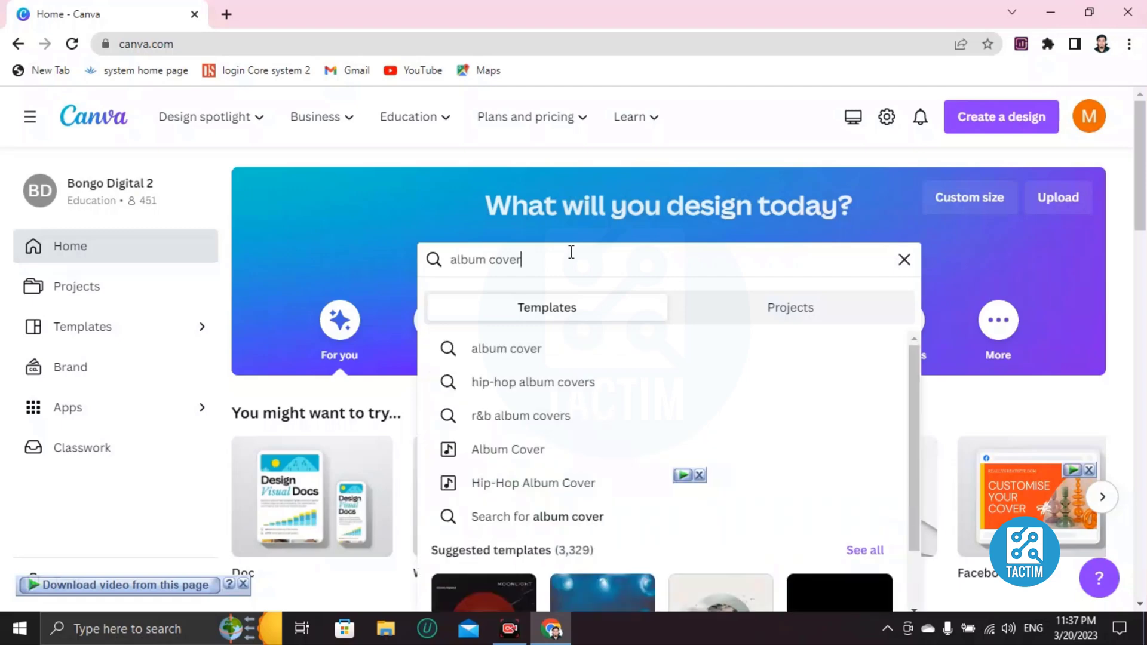
{"action": "key", "text": "Return"}
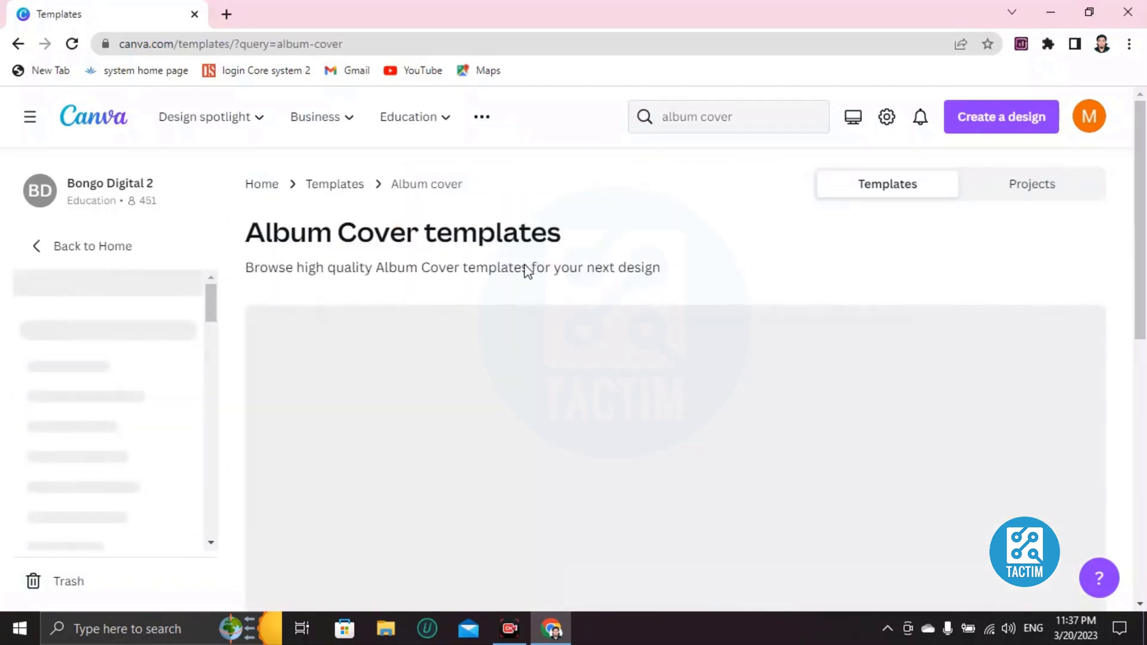
Find and preview the ALL THAT I WISH album cover template in the results.
{"action": "scroll", "coordinate": [340, 286], "scroll_direction": "down", "scroll_amount": 3}
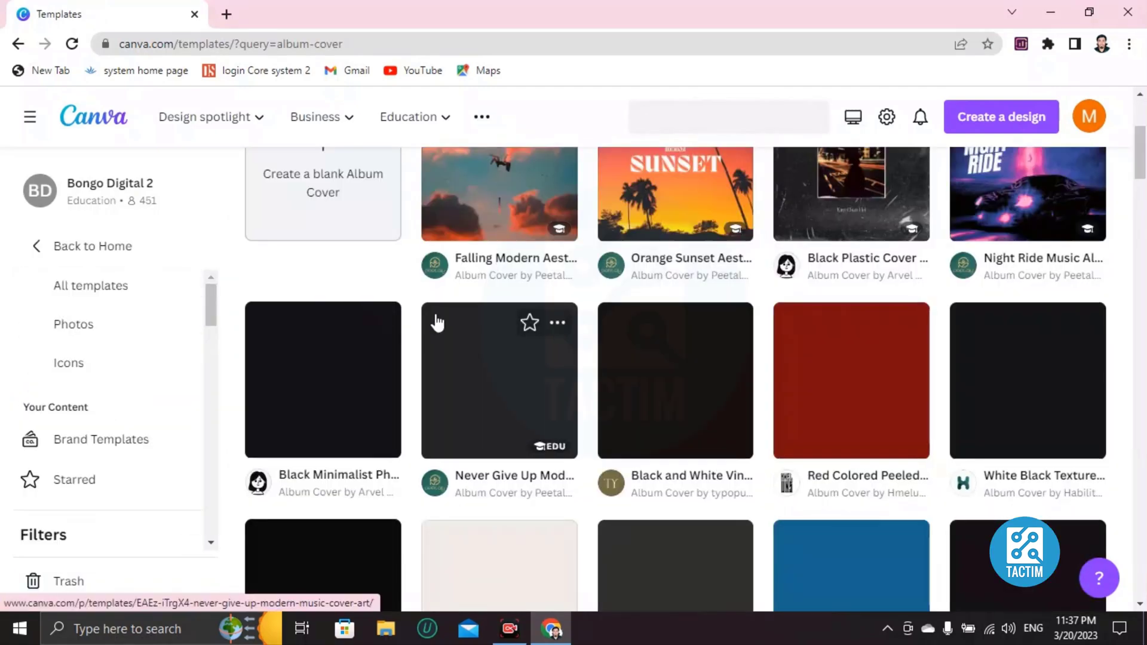
{"action": "scroll", "coordinate": [438, 327], "scroll_direction": "up", "scroll_amount": 5}
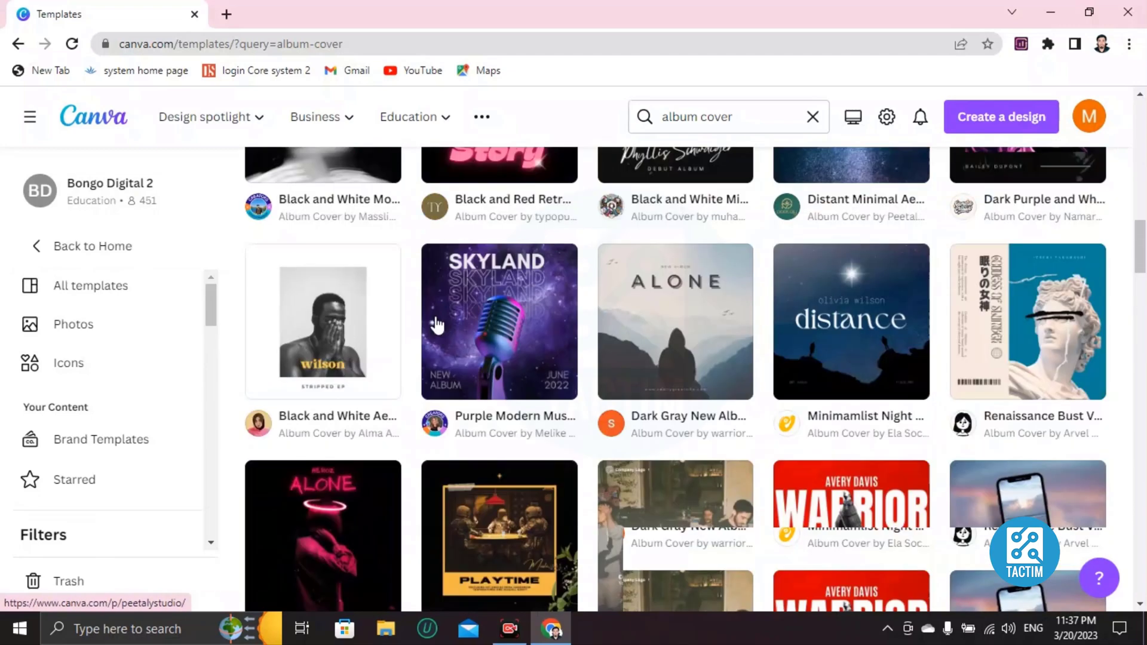
{"action": "scroll", "coordinate": [438, 327], "scroll_direction": "up", "scroll_amount": 5}
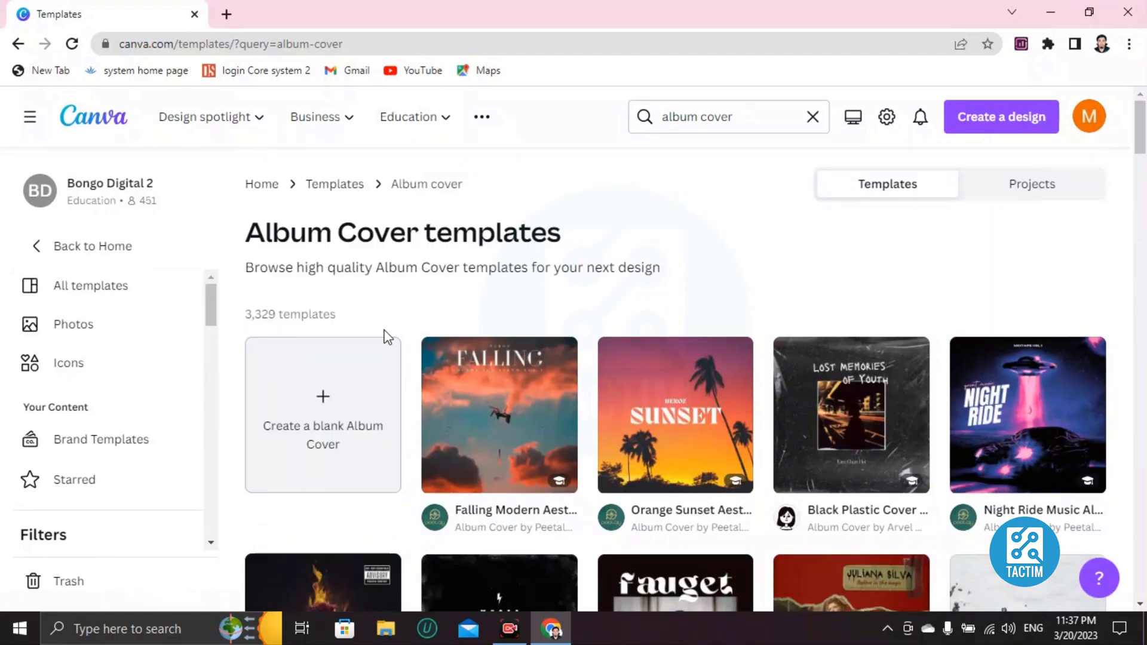
{"action": "scroll", "coordinate": [618, 440], "scroll_direction": "down", "scroll_amount": 5}
{"action": "scroll", "coordinate": [607, 433], "scroll_direction": "down", "scroll_amount": 4}
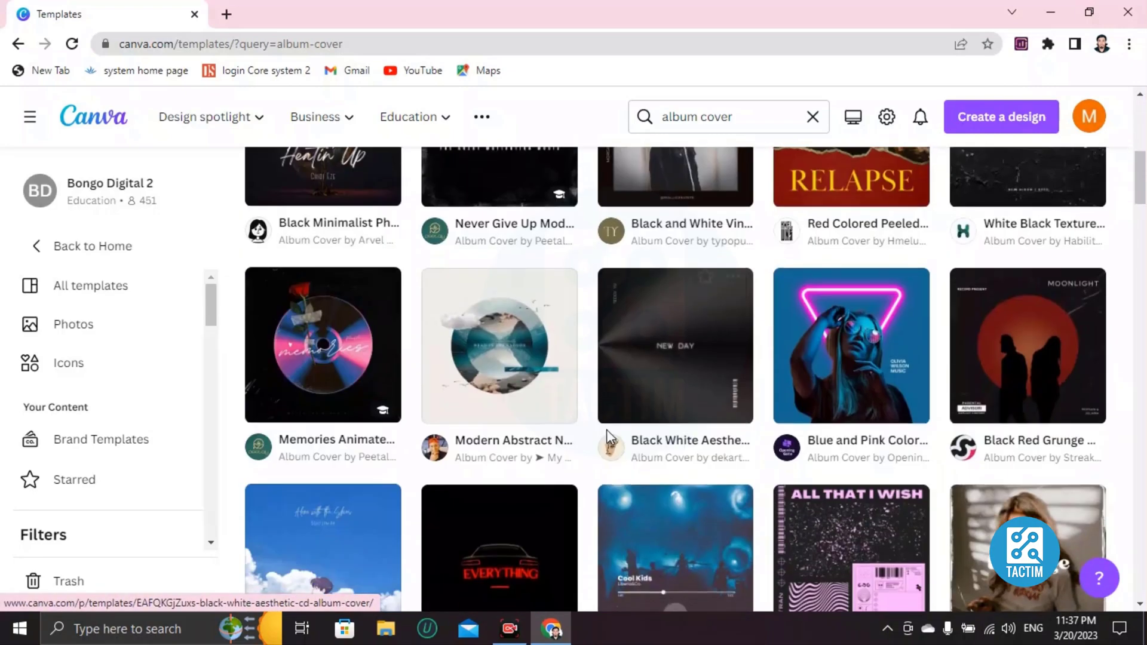
{"action": "scroll", "coordinate": [606, 431], "scroll_direction": "down", "scroll_amount": 5}
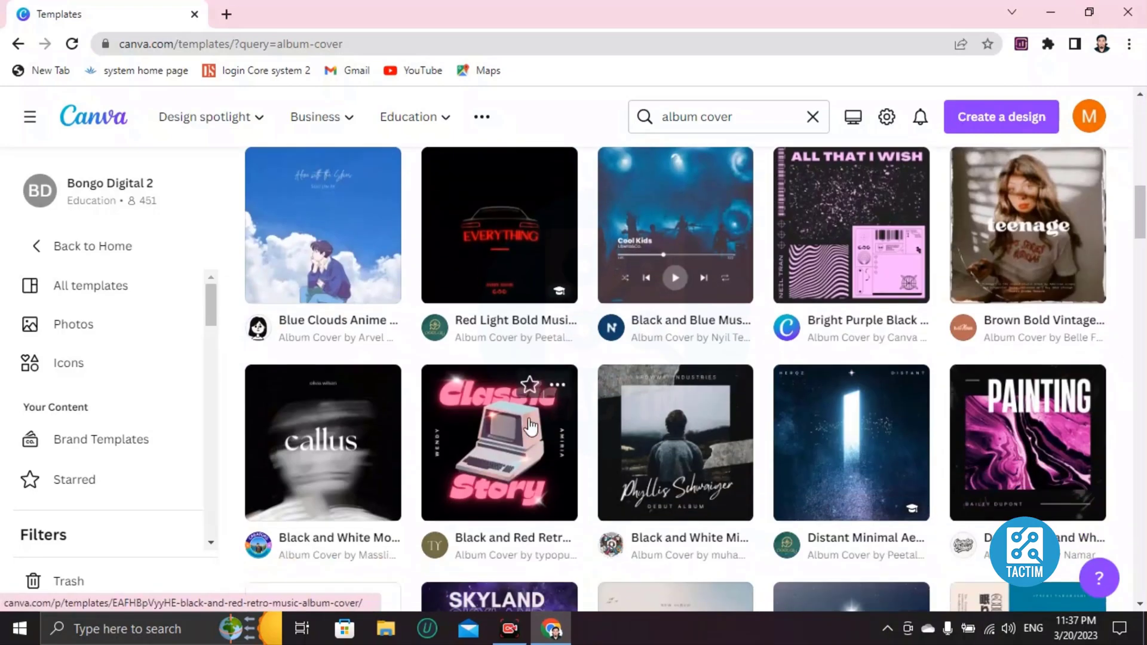
{"action": "left_click", "coordinate": [862, 251]}
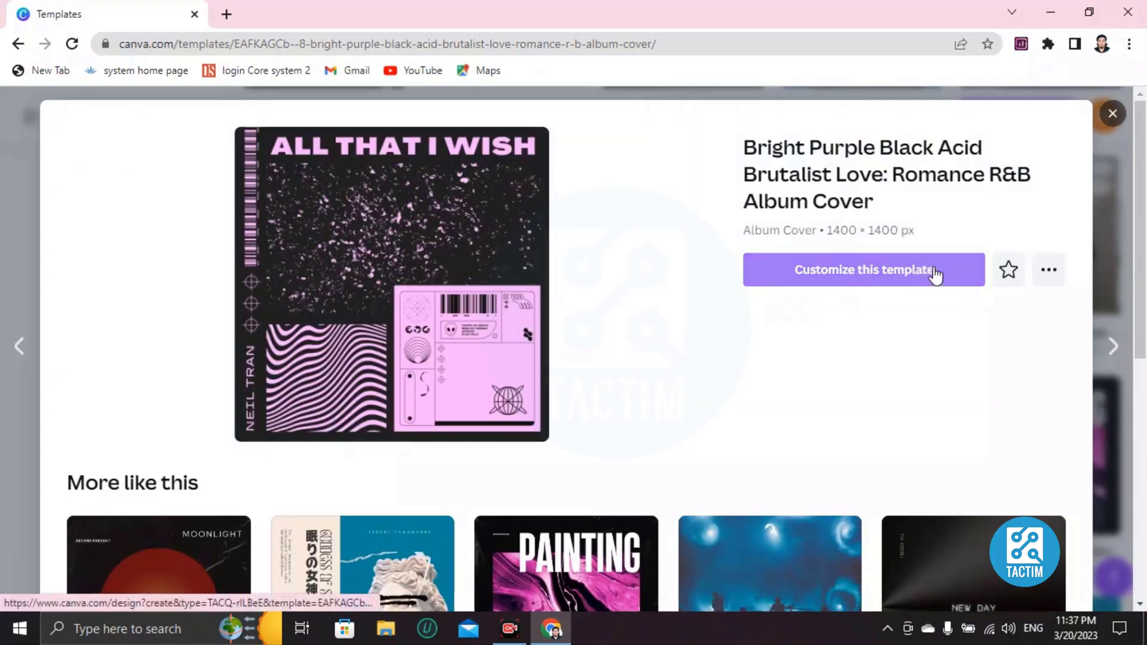
Customize the ALL THAT I WISH template to open it as an editable design.
{"action": "left_click", "coordinate": [884, 279]}
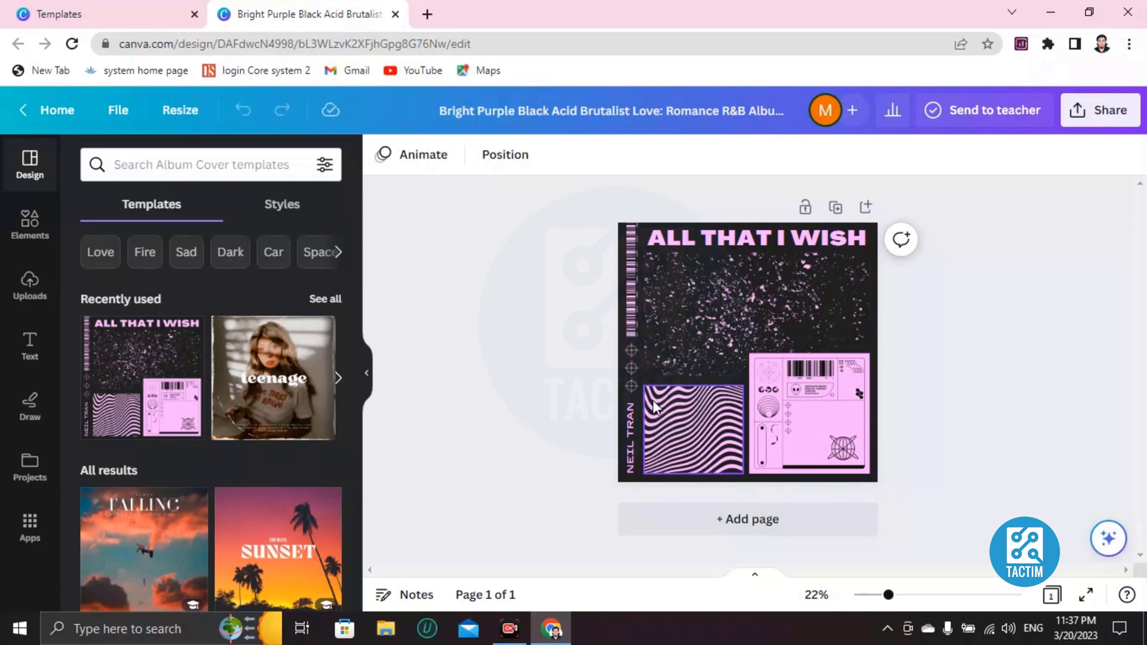
Try dark grey, medium grey and light purple backgrounds, then settle on pure black.
{"action": "left_click", "coordinate": [623, 468]}
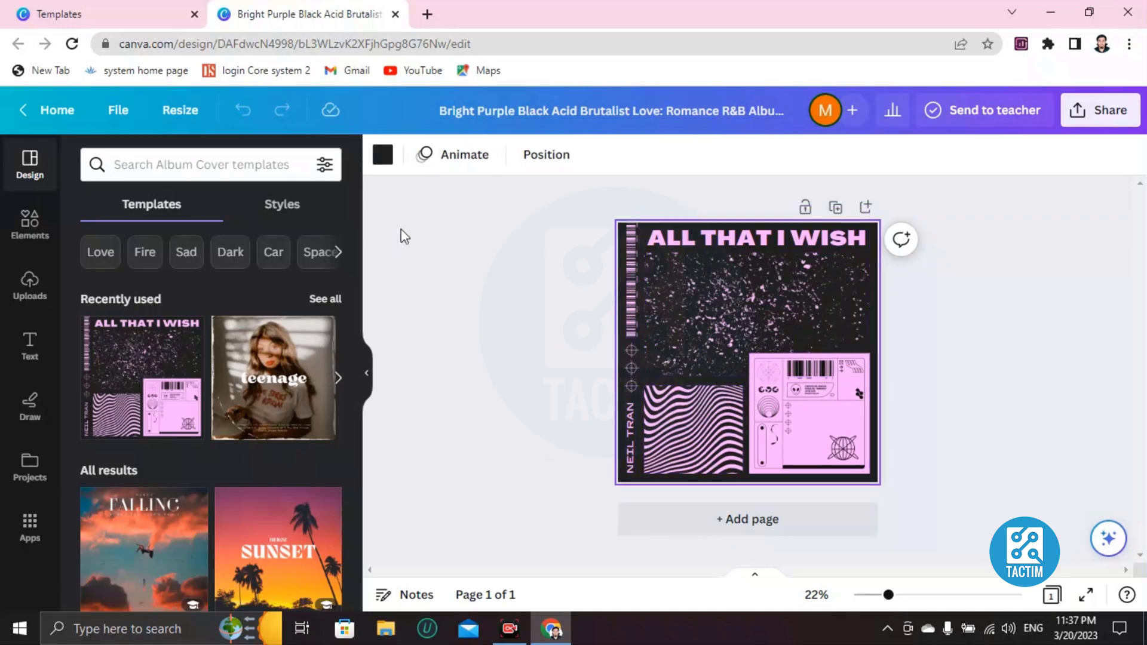
{"action": "left_click", "coordinate": [382, 156]}
{"action": "scroll", "coordinate": [179, 334], "scroll_direction": "down", "scroll_amount": 2}
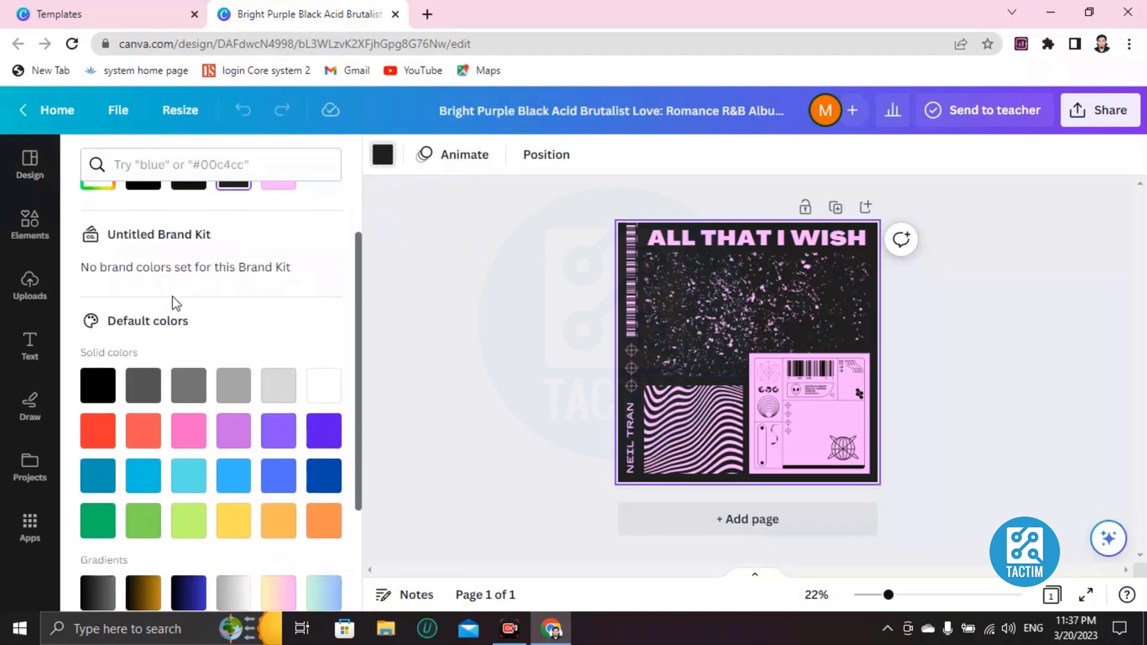
{"action": "left_click", "coordinate": [151, 403]}
{"action": "left_click", "coordinate": [188, 396]}
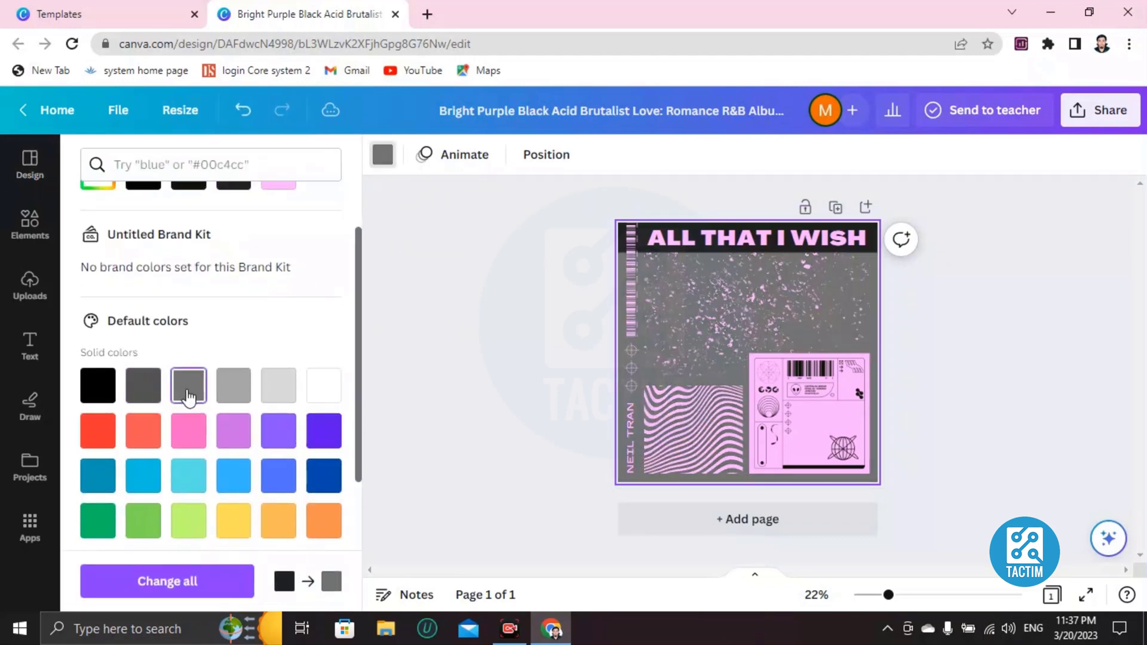
{"action": "left_click", "coordinate": [227, 443]}
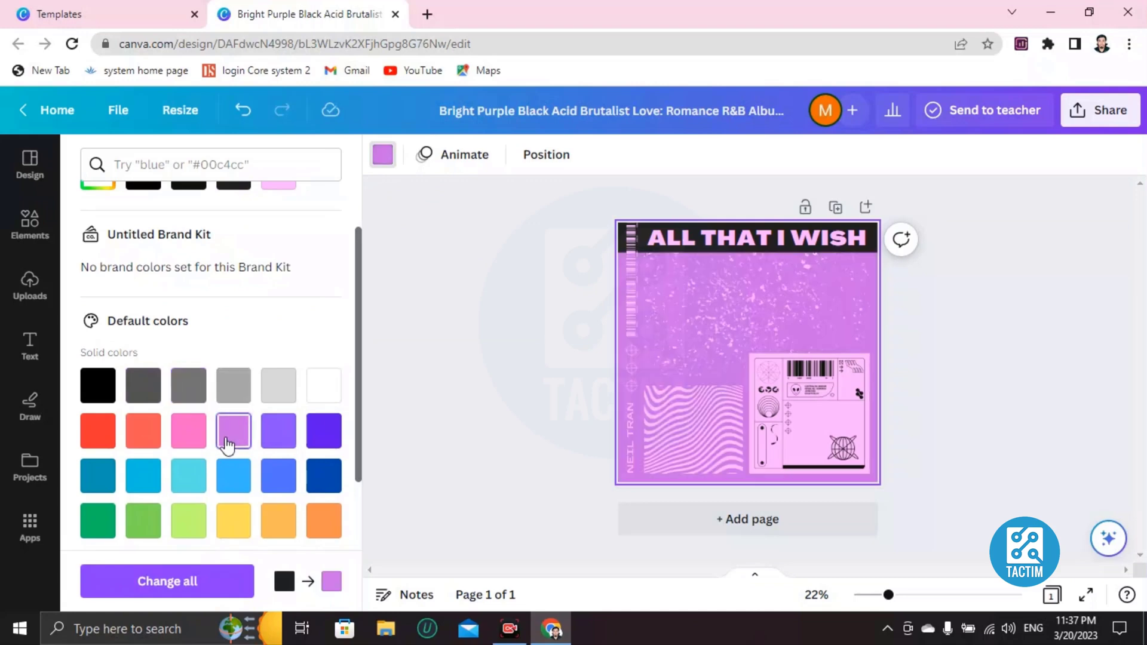
{"action": "left_click", "coordinate": [136, 396]}
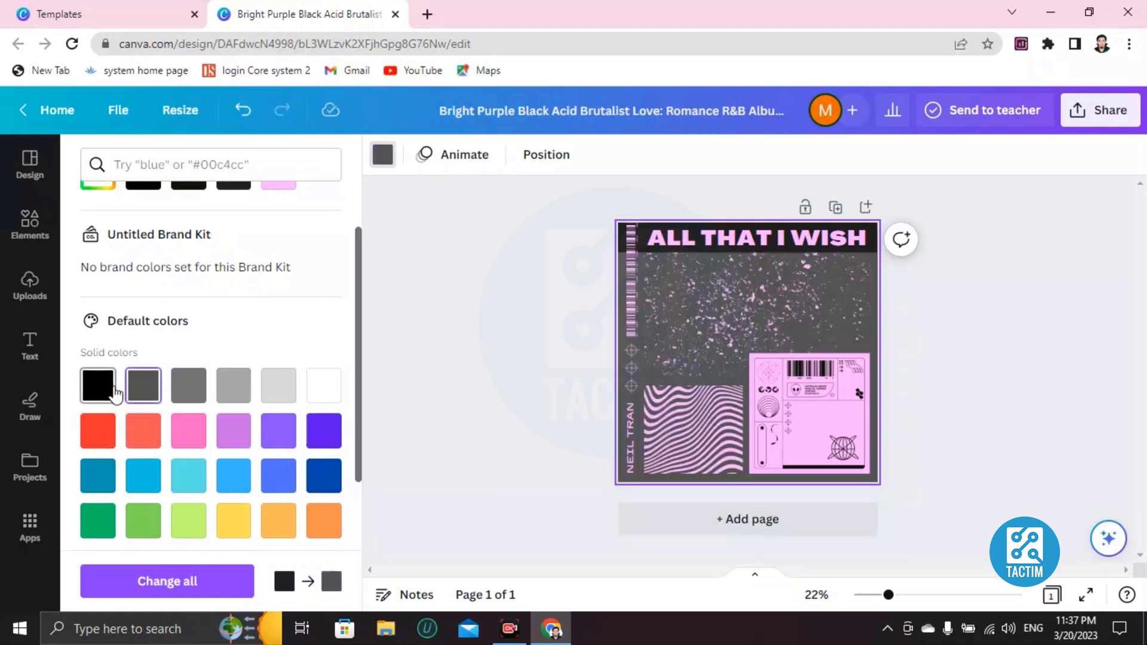
{"action": "left_click", "coordinate": [104, 391]}
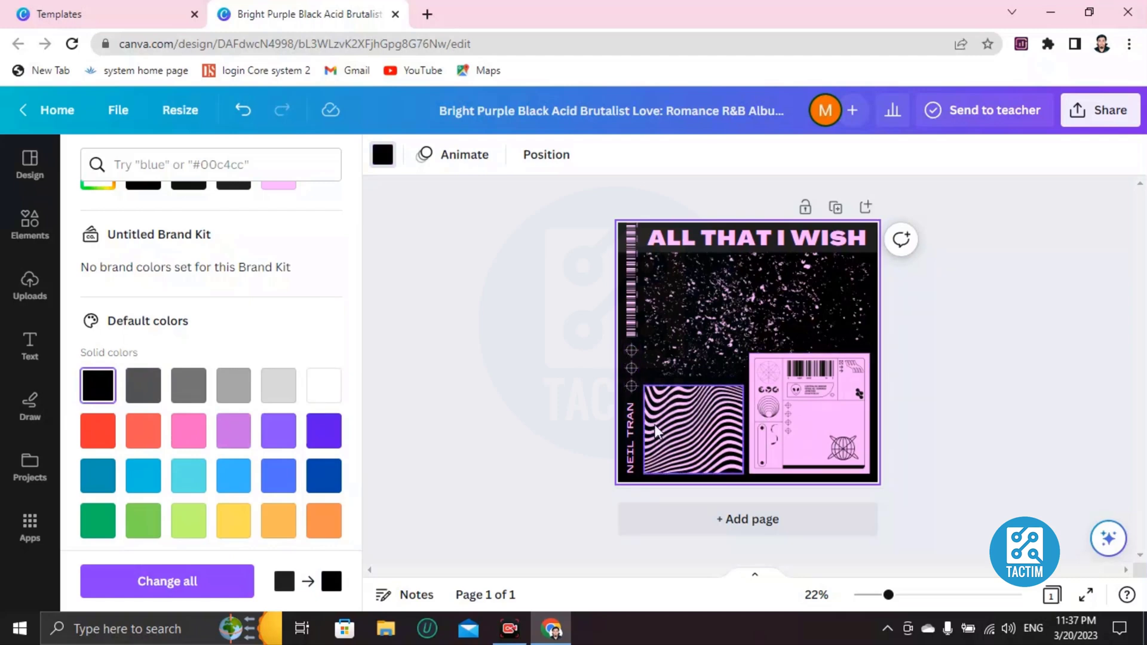
{"action": "left_click", "coordinate": [678, 425]}
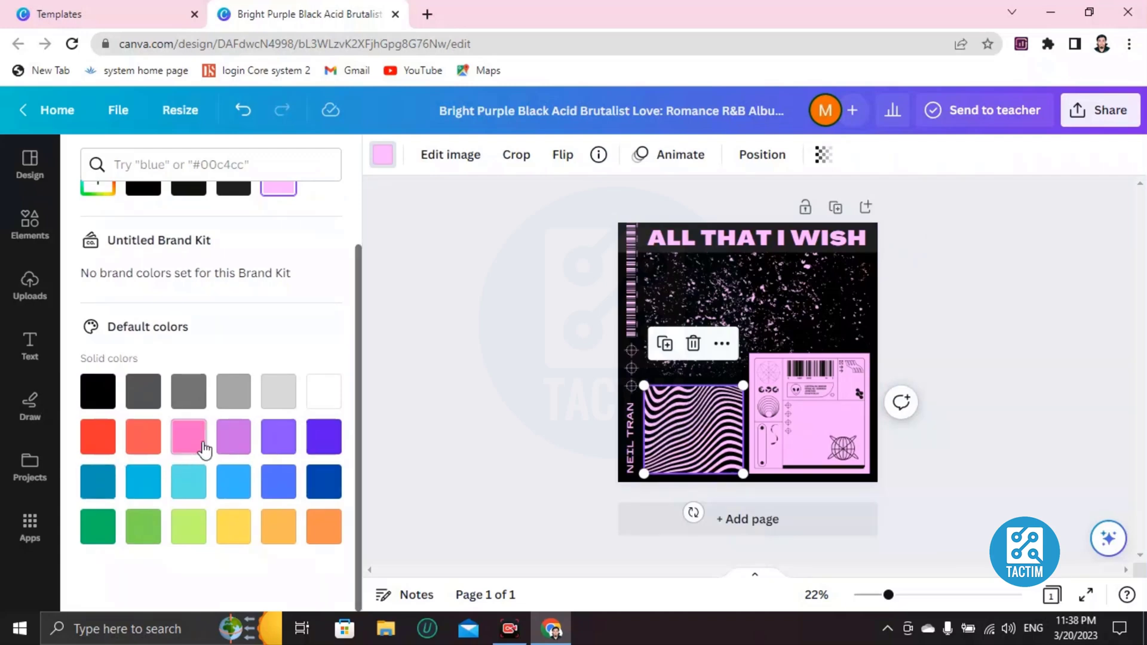
Recolour the wave pattern teal blue and the pink collage's details red-orange.
{"action": "left_click", "coordinate": [277, 442]}
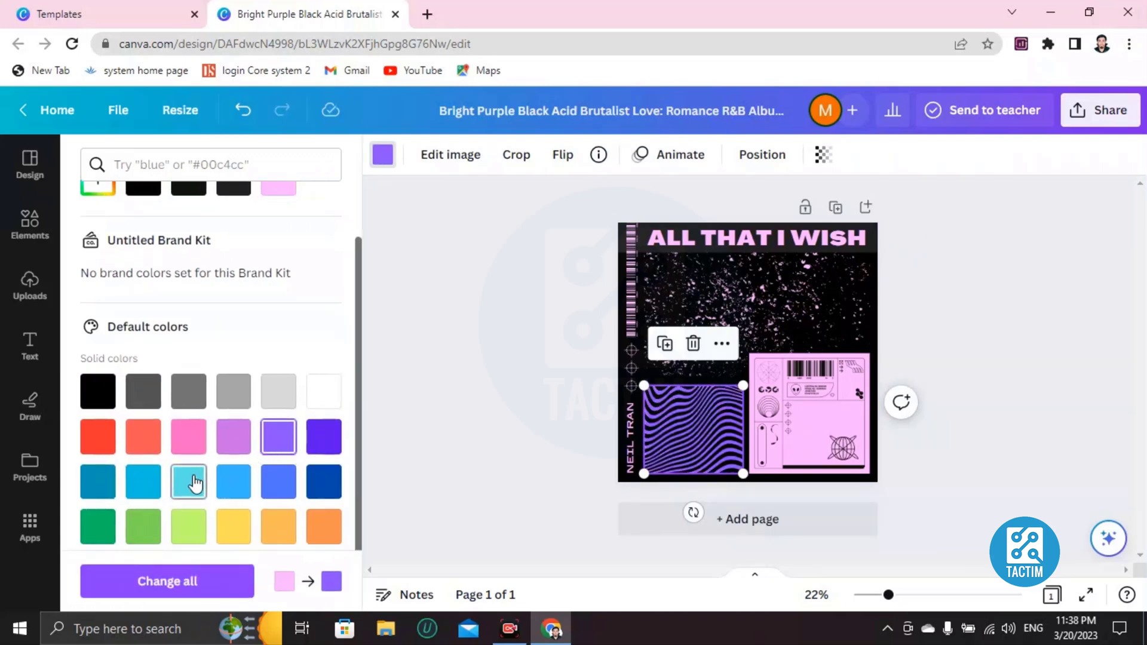
{"action": "left_click", "coordinate": [143, 481]}
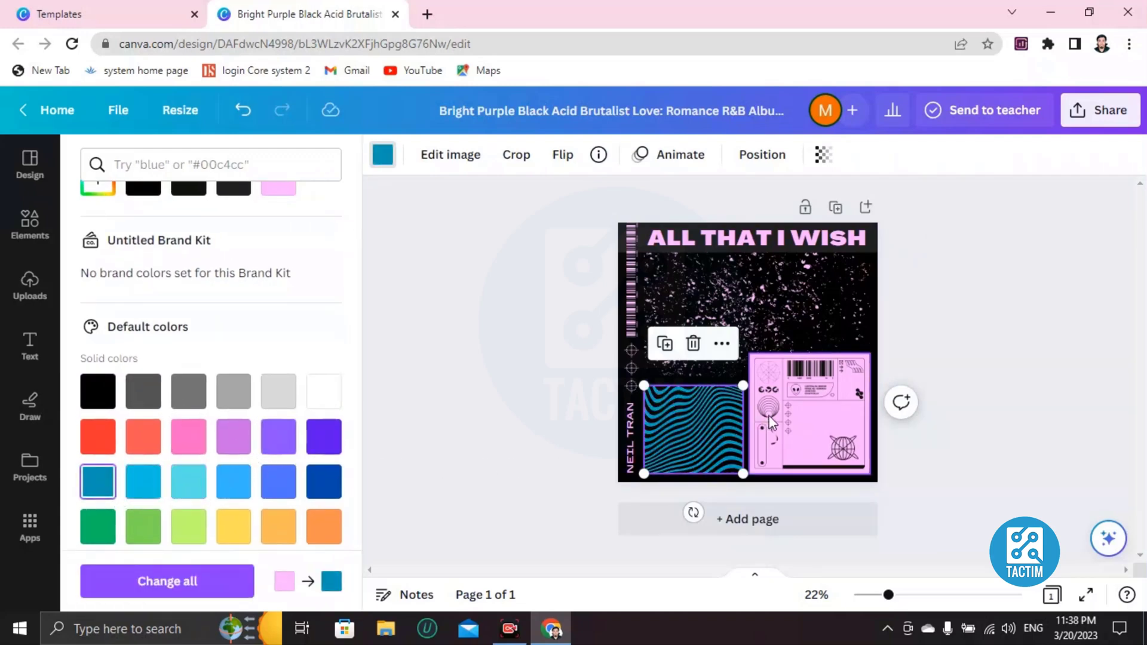
{"action": "left_click", "coordinate": [806, 418]}
{"action": "left_click", "coordinate": [242, 539]}
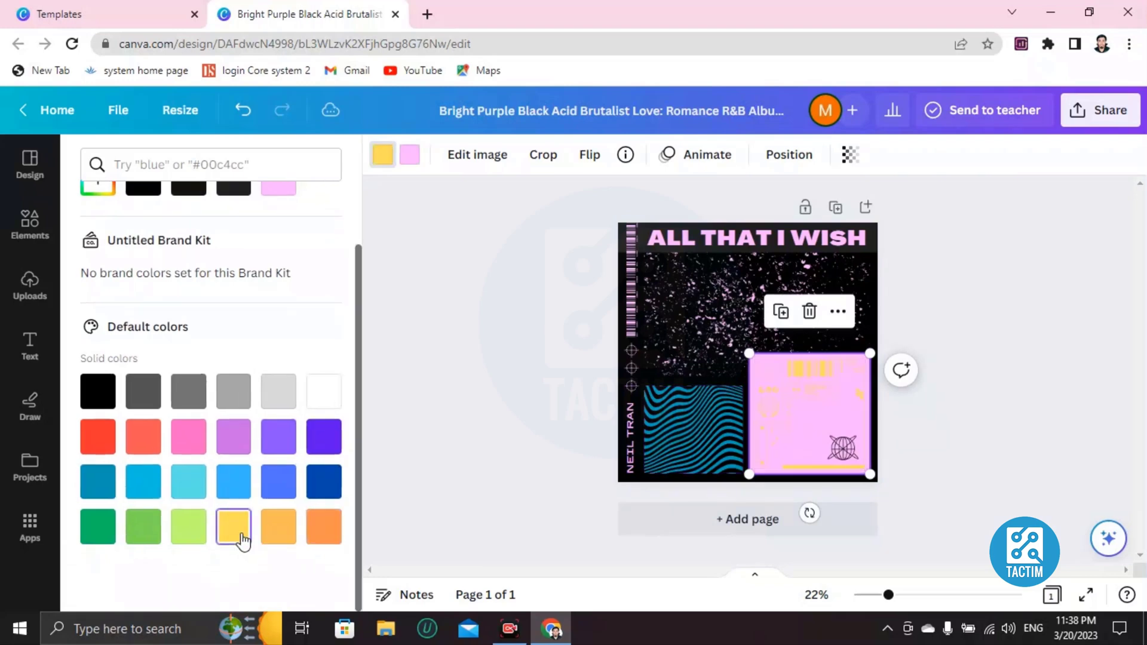
{"action": "left_click", "coordinate": [152, 448]}
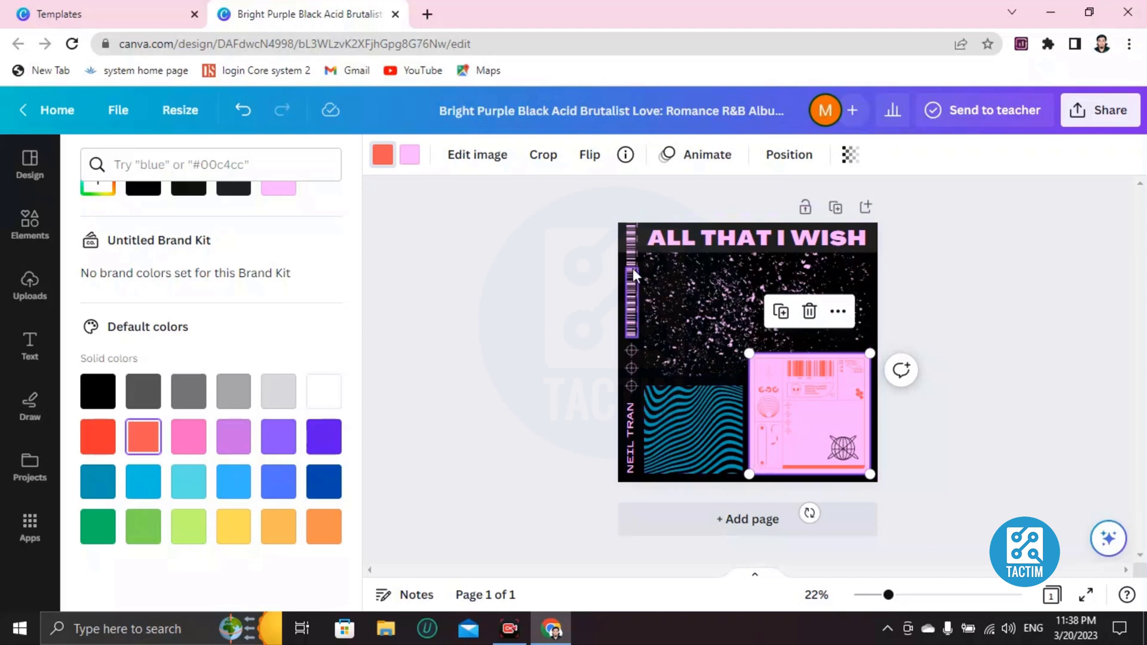
Make the barcode strip on the left edge violet.
{"action": "left_click", "coordinate": [629, 309]}
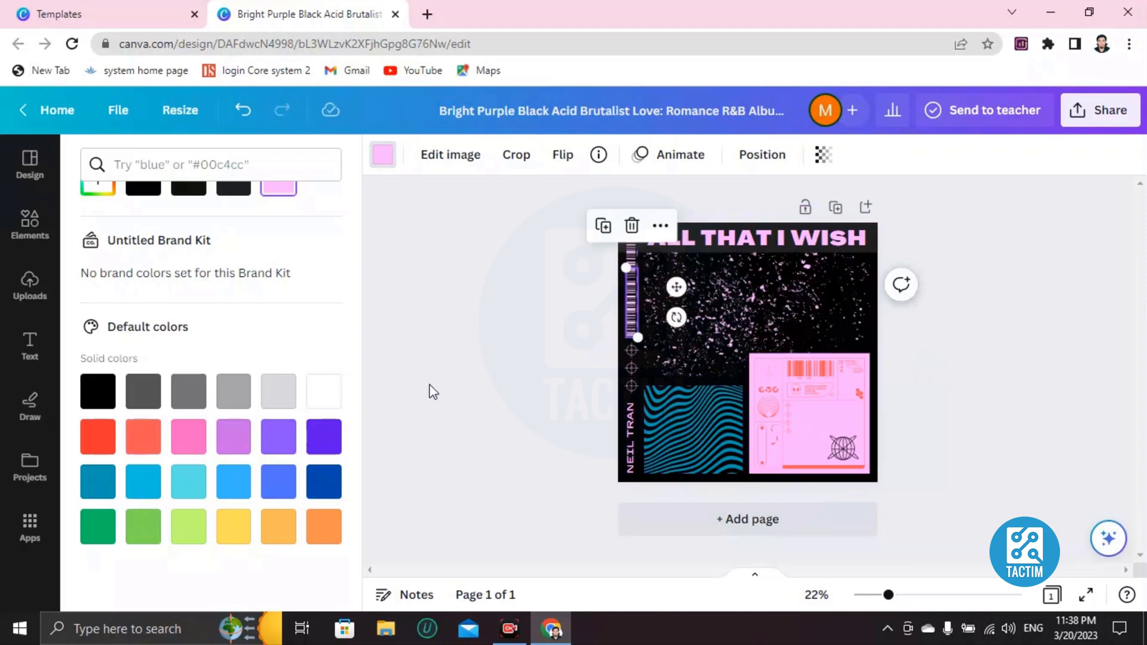
{"action": "left_click", "coordinate": [279, 443]}
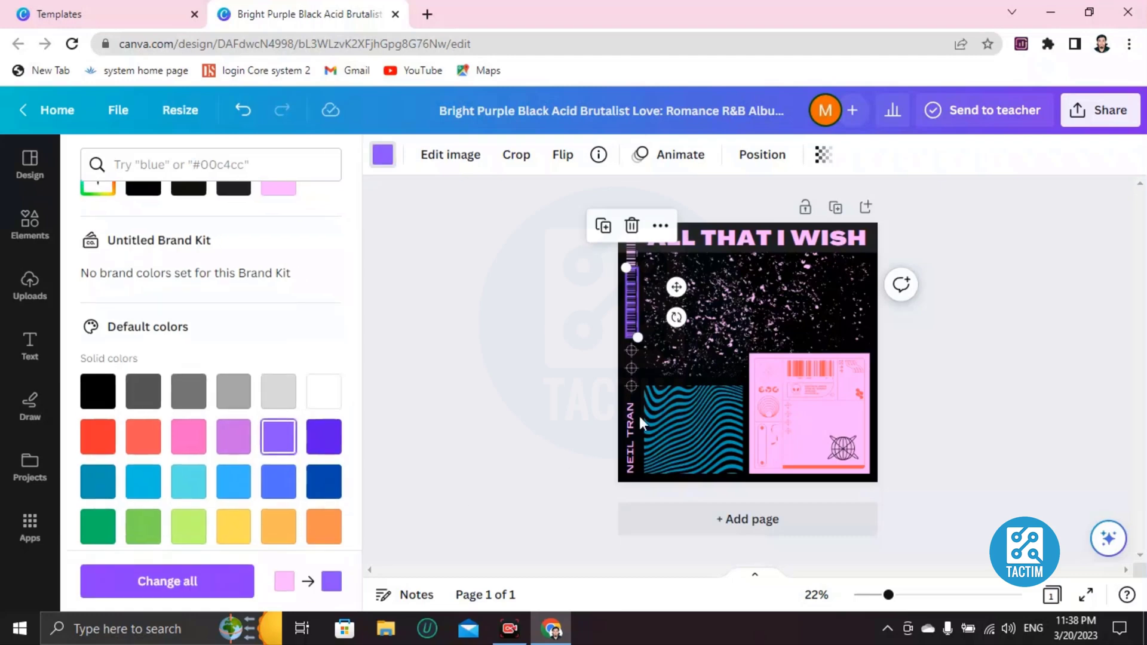
{"action": "left_click", "coordinate": [755, 322]}
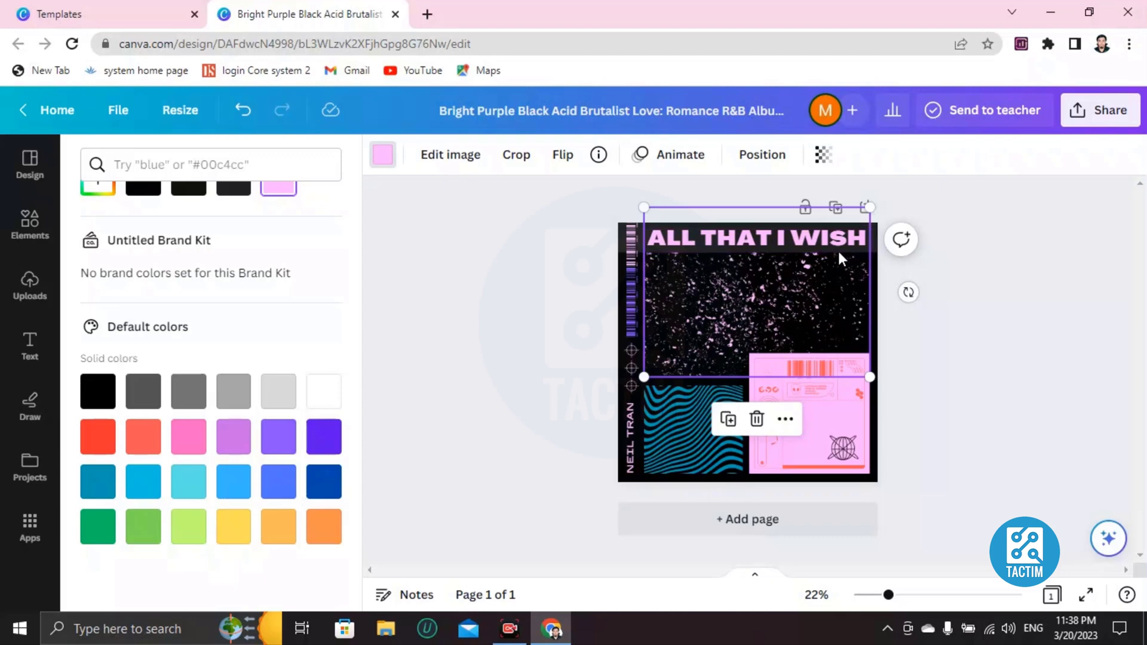
Replace the ALL THAT I WISH title text with 'GALAXY.....'.
{"action": "double_click", "coordinate": [823, 242]}
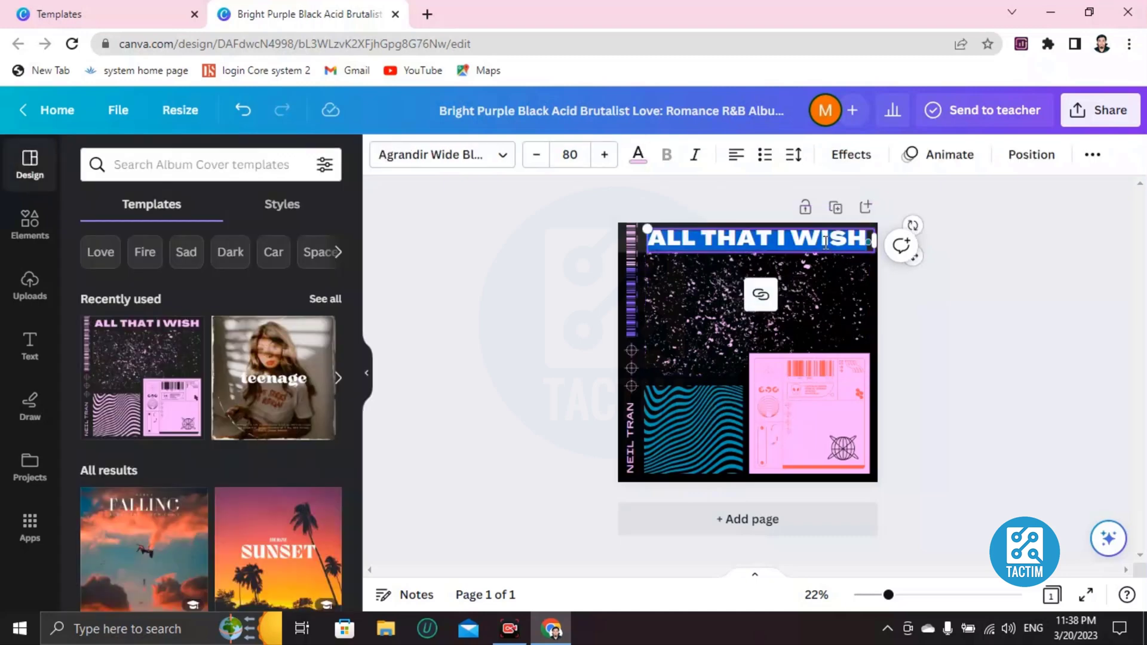
{"action": "key", "text": "BackSpace"}
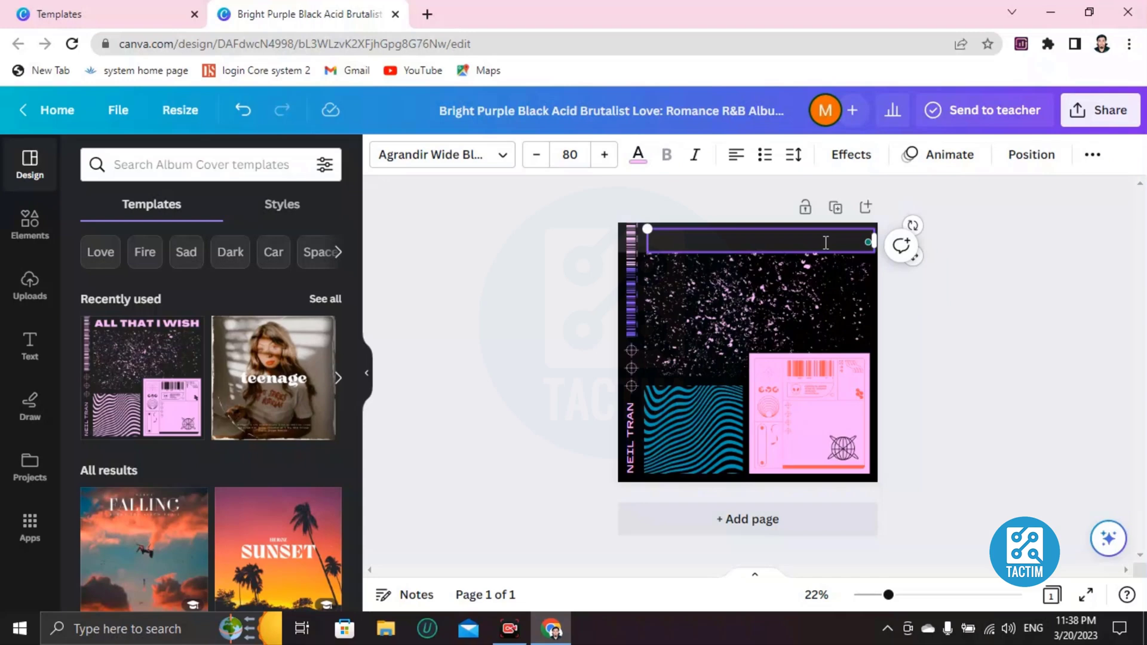
{"action": "type", "text": "GL"}
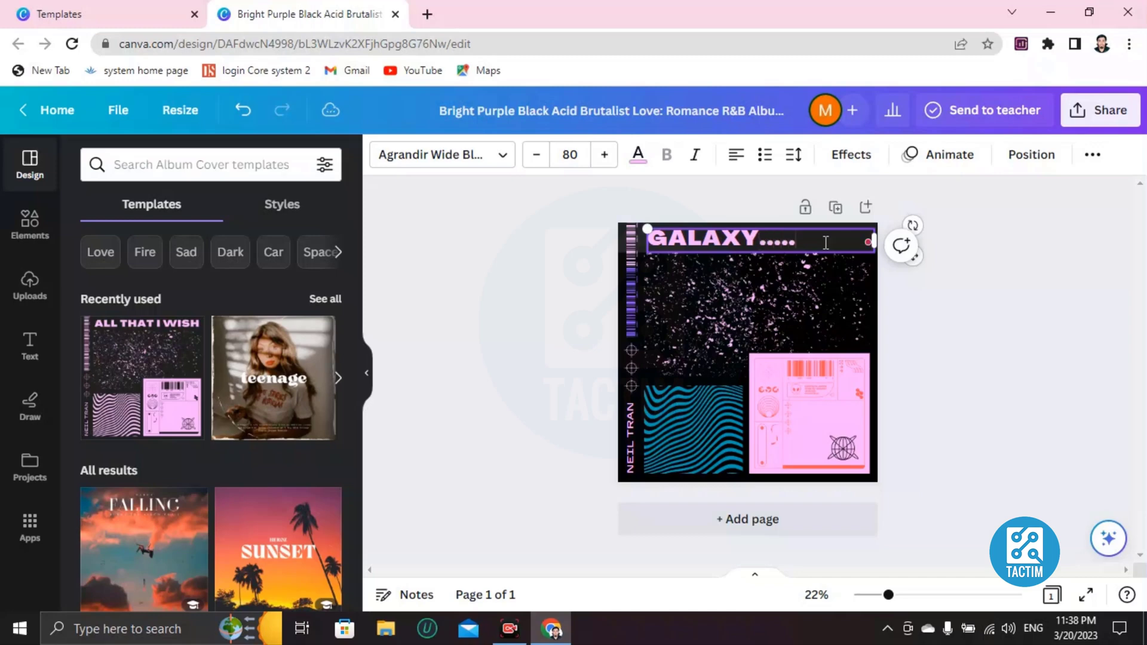
{"action": "left_click", "coordinate": [749, 306]}
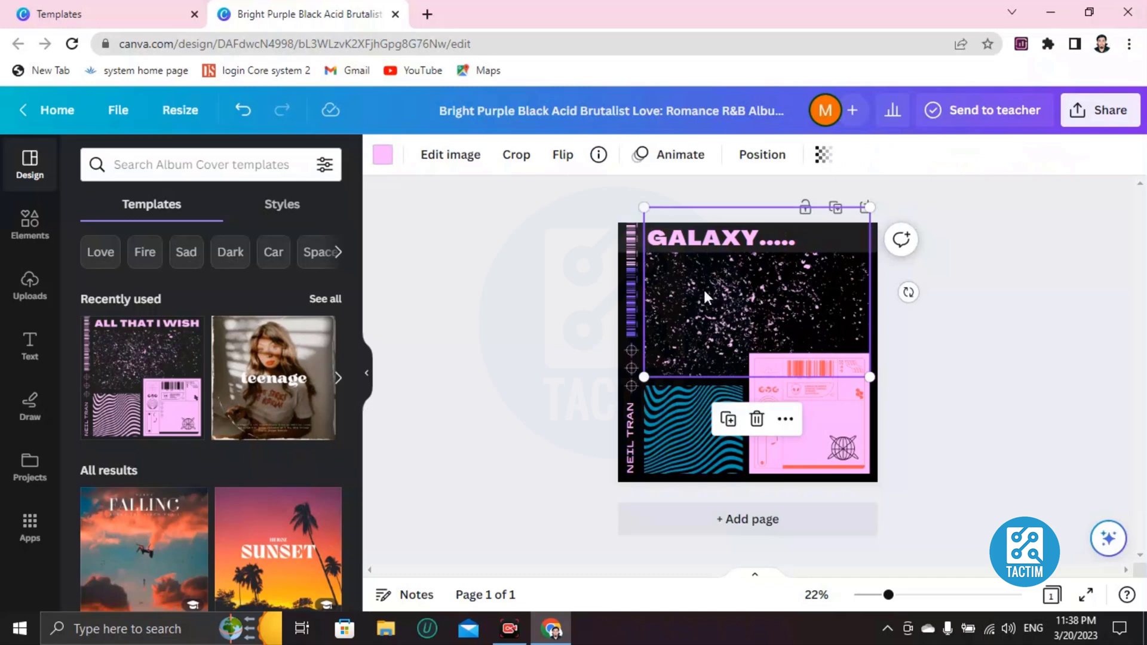
Search elements for 'guiter', try a guitar silhouette graphic, then delete it.
{"action": "left_click", "coordinate": [33, 225]}
{"action": "left_click", "coordinate": [153, 166]}
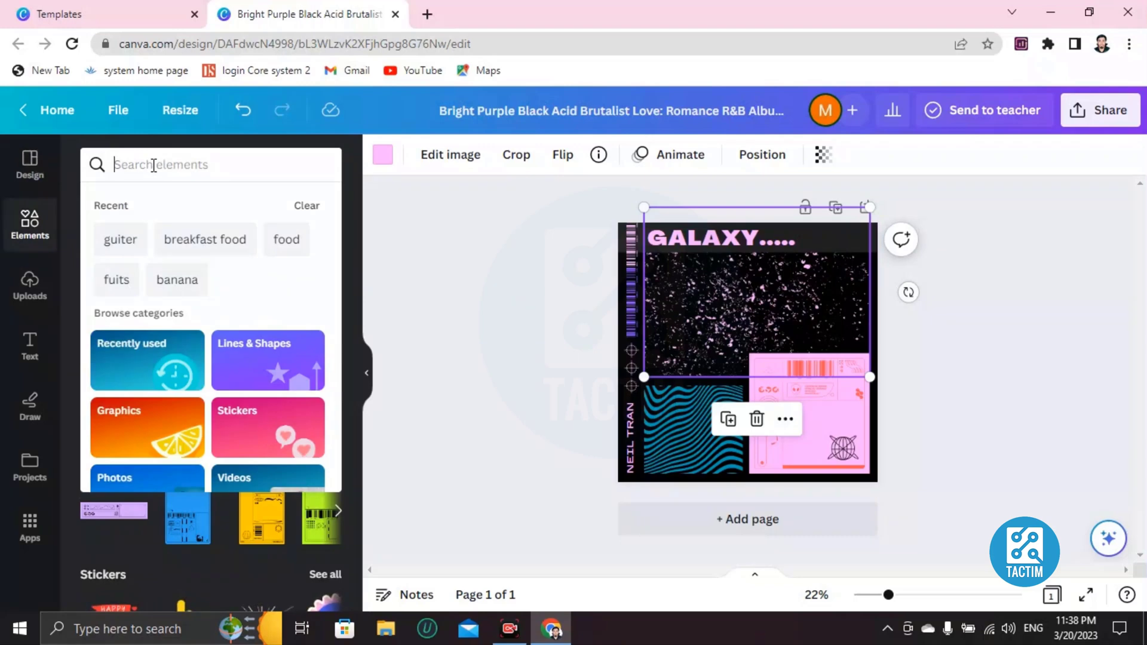
{"action": "type", "text": "guiter"}
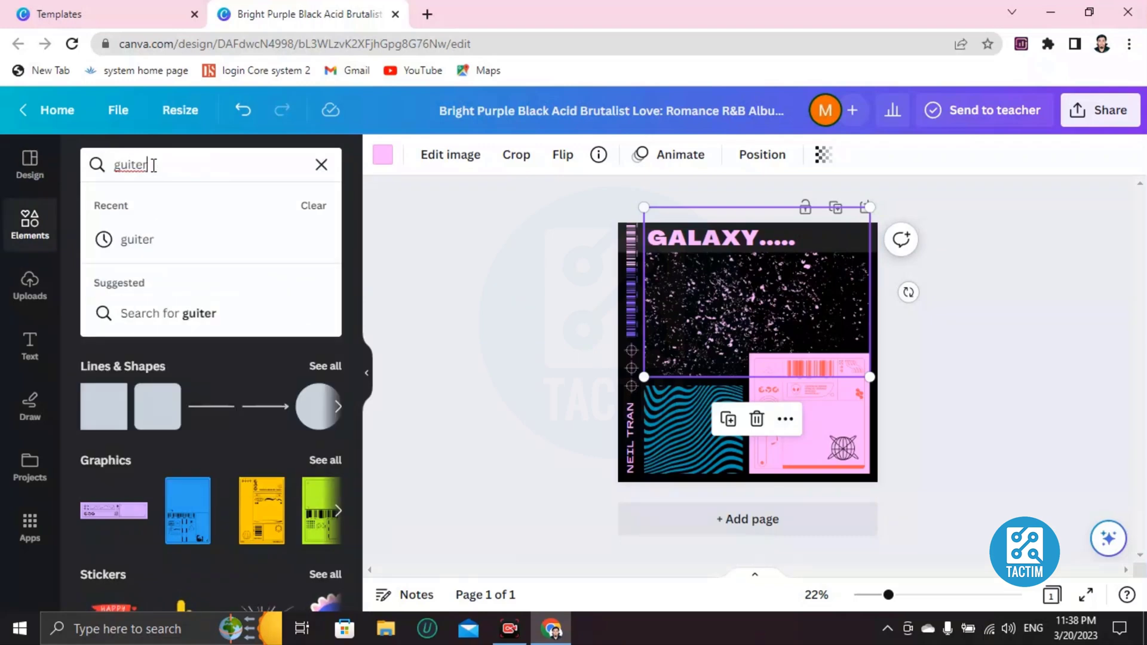
{"action": "key", "text": "Return"}
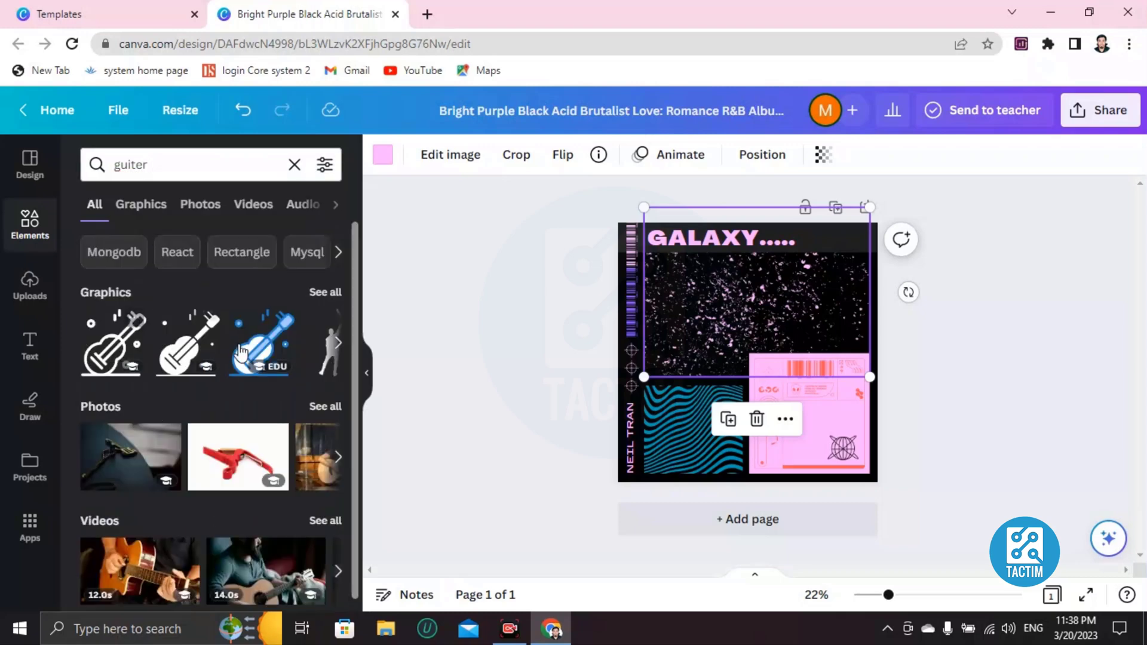
{"action": "left_click", "coordinate": [338, 343]}
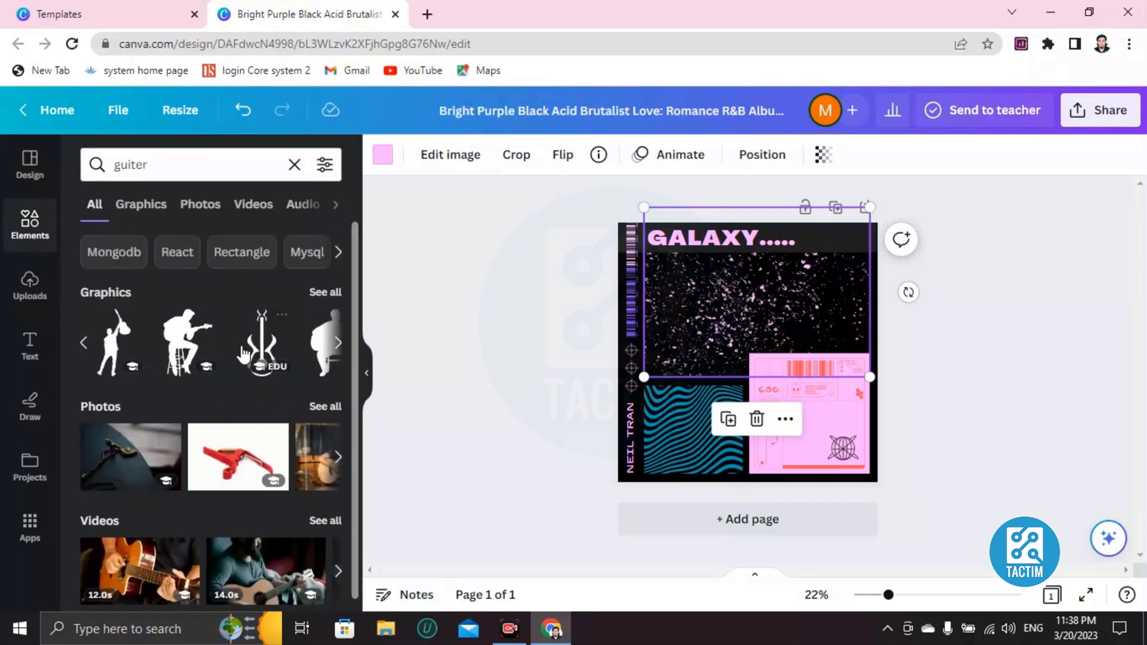
{"action": "left_click", "coordinate": [254, 346]}
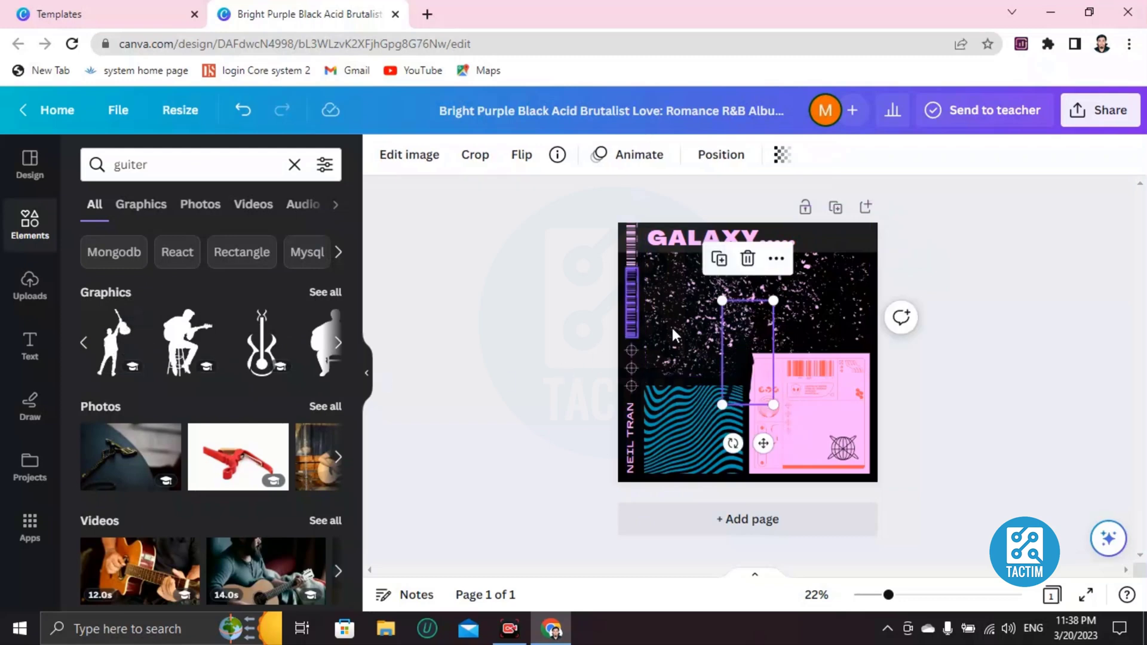
{"action": "left_click_drag", "start_coordinate": [741, 332], "coordinate": [705, 297]}
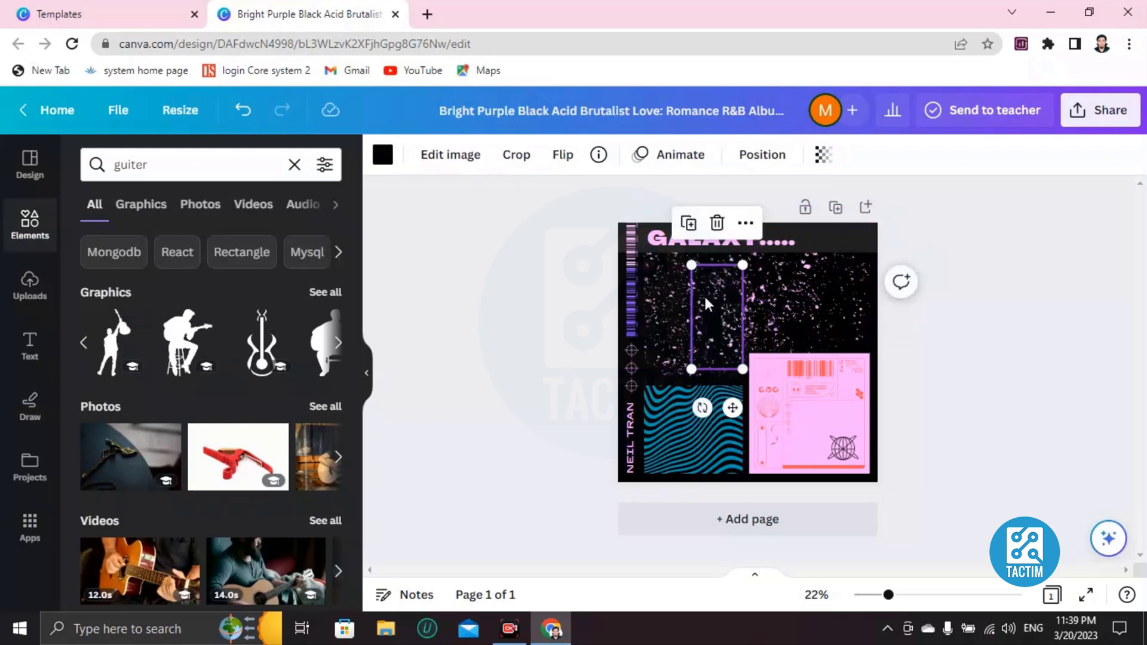
{"action": "left_click", "coordinate": [717, 223]}
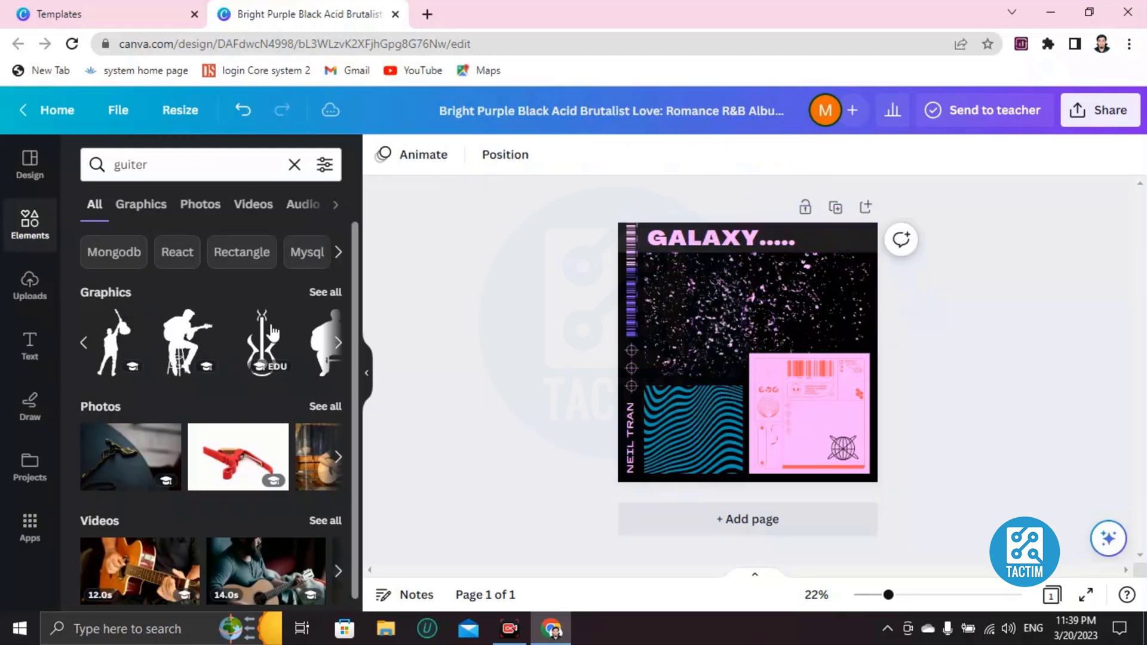
Add the yellow guitar graphic, shrink it and place it above the blue waves.
{"action": "left_click", "coordinate": [338, 343]}
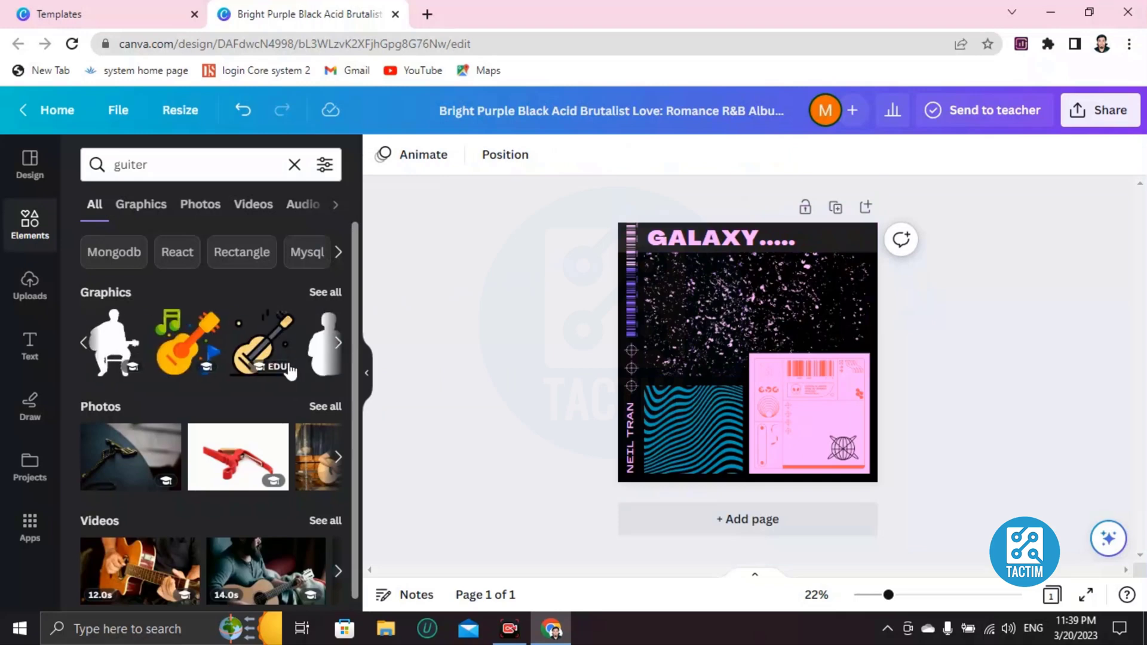
{"action": "left_click", "coordinate": [263, 343]}
{"action": "left_click_drag", "start_coordinate": [754, 358], "coordinate": [703, 317]}
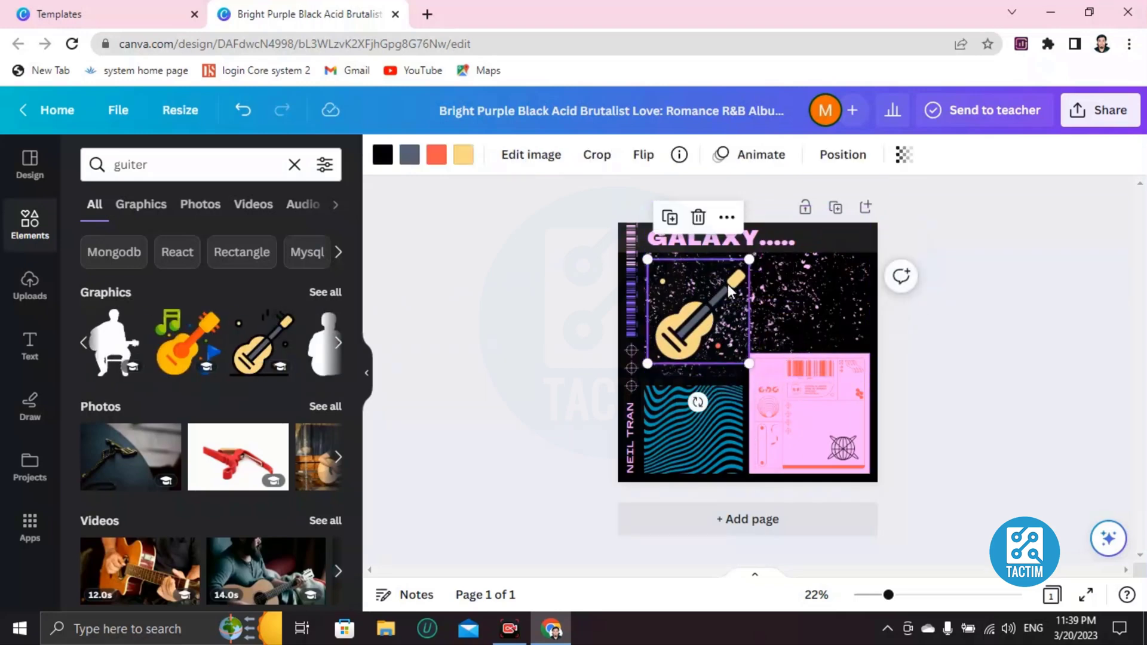
{"action": "left_click_drag", "start_coordinate": [650, 263], "coordinate": [680, 292]}
{"action": "left_click_drag", "start_coordinate": [722, 331], "coordinate": [690, 354]}
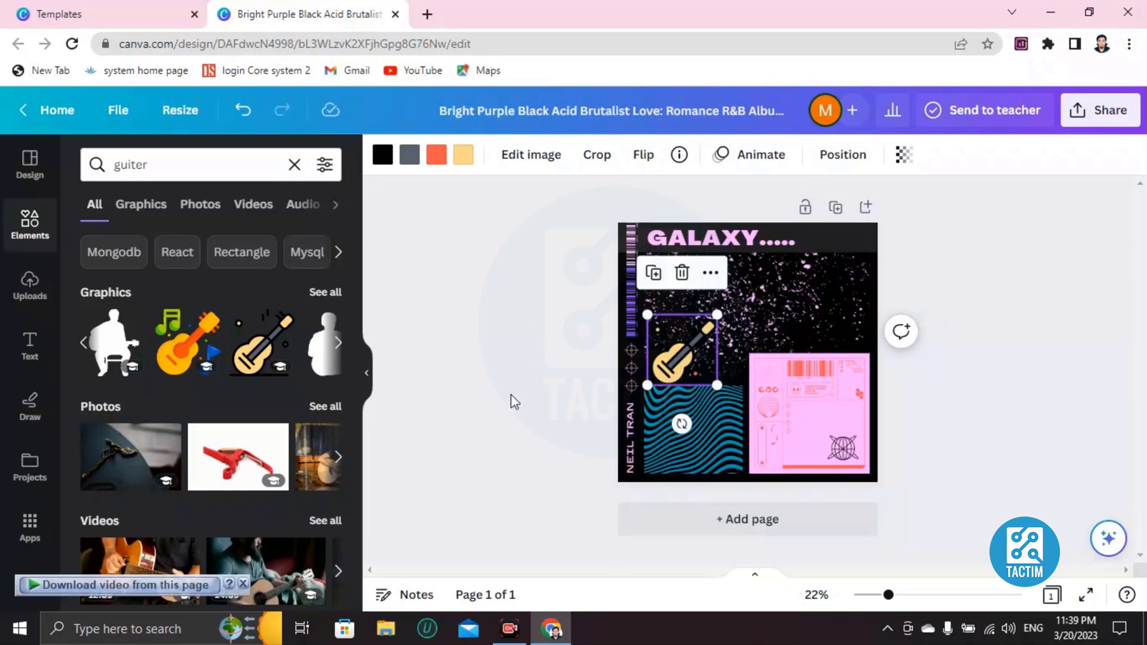
Add the neon GLOW text, move it under GALAXY and shrink it to size 177.
{"action": "left_click", "coordinate": [34, 353]}
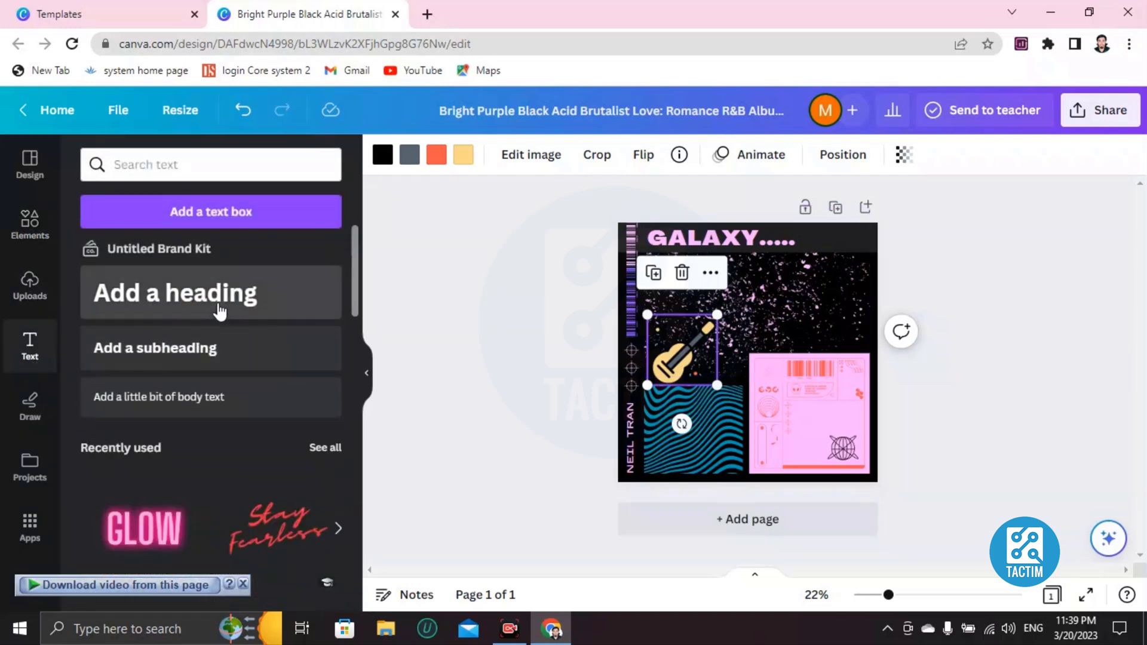
{"action": "scroll", "coordinate": [224, 418], "scroll_direction": "down", "scroll_amount": 3}
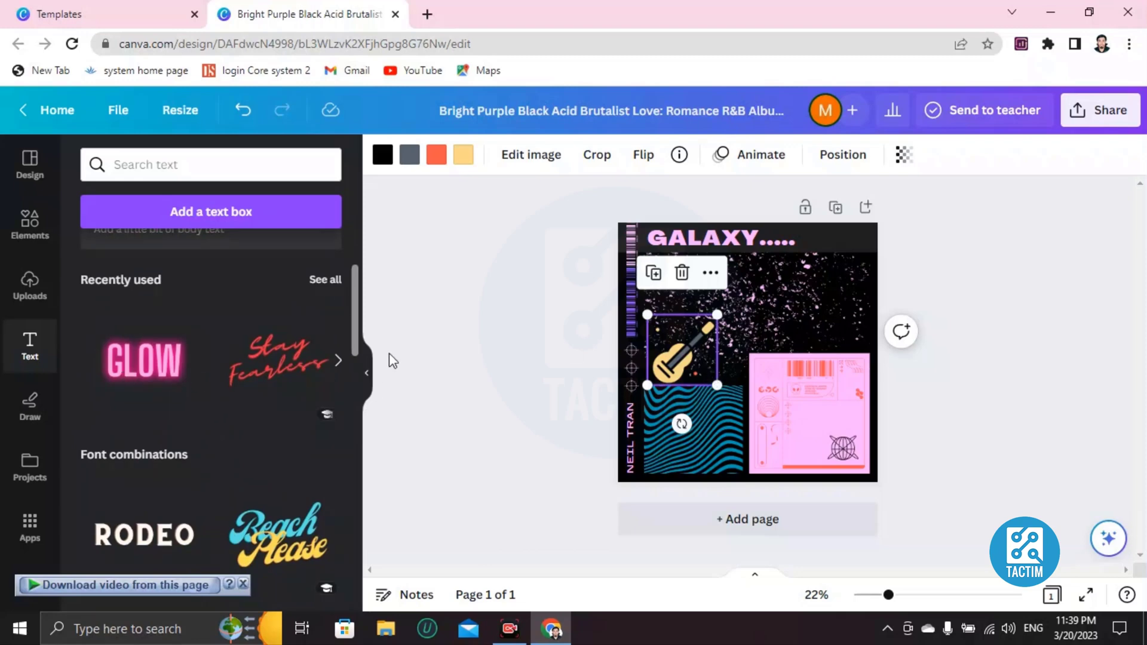
{"action": "left_click_drag", "start_coordinate": [813, 364], "coordinate": [826, 310]}
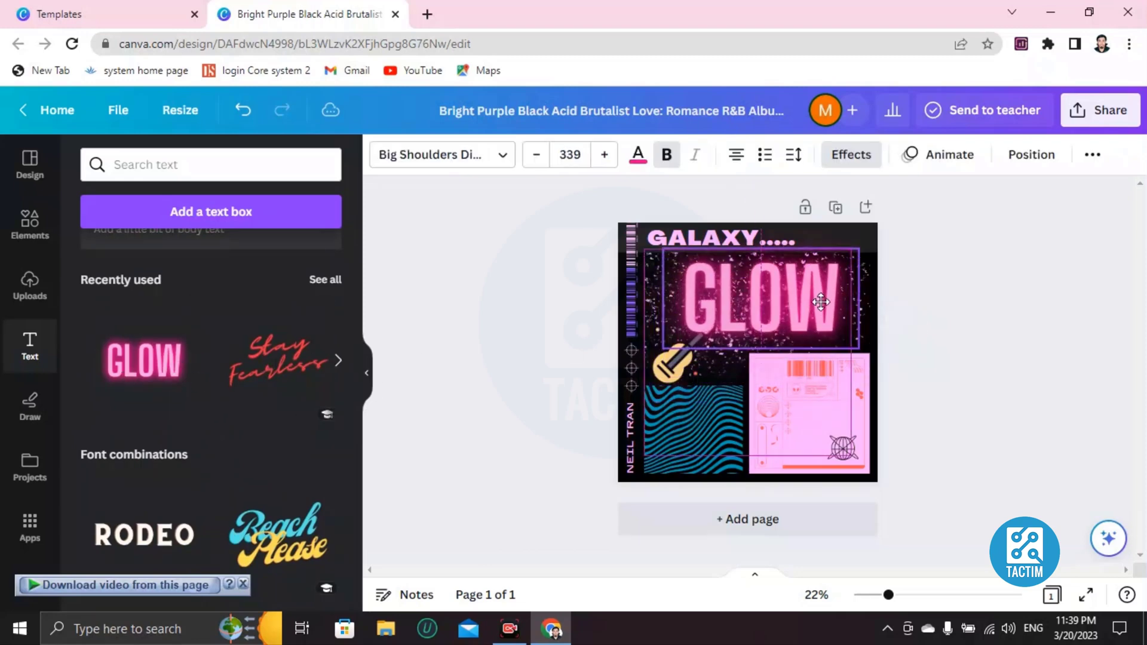
{"action": "left_click_drag", "start_coordinate": [663, 249], "coordinate": [756, 296]}
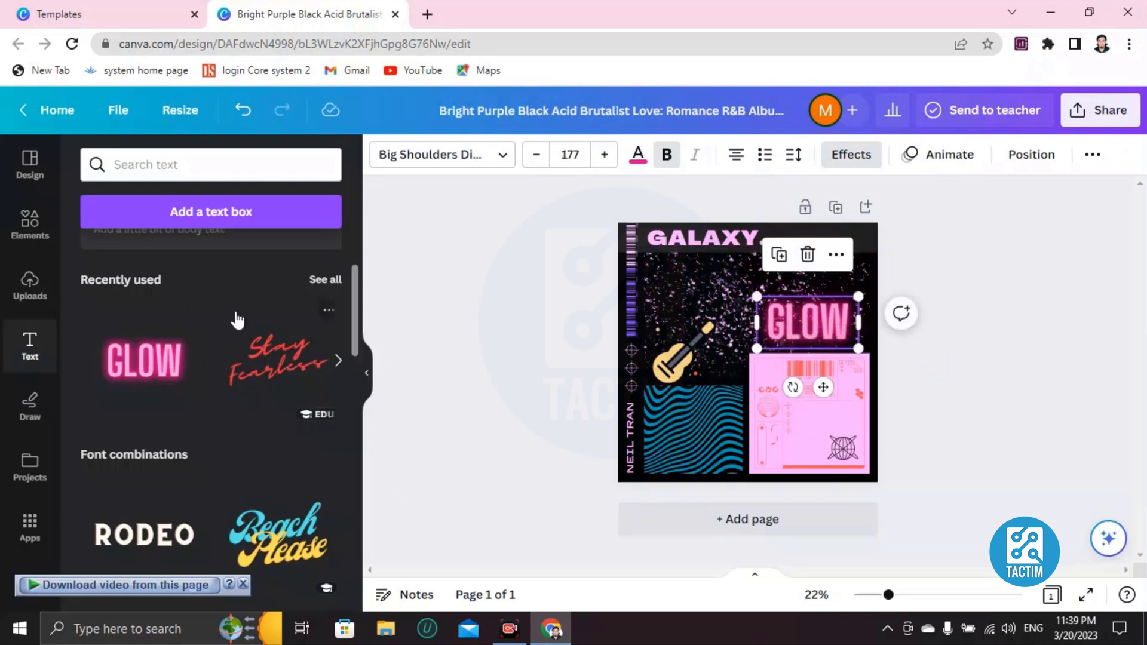
Add a heading text box, then delete its placeholder text so it disappears.
{"action": "scroll", "coordinate": [228, 326], "scroll_direction": "up", "scroll_amount": 3}
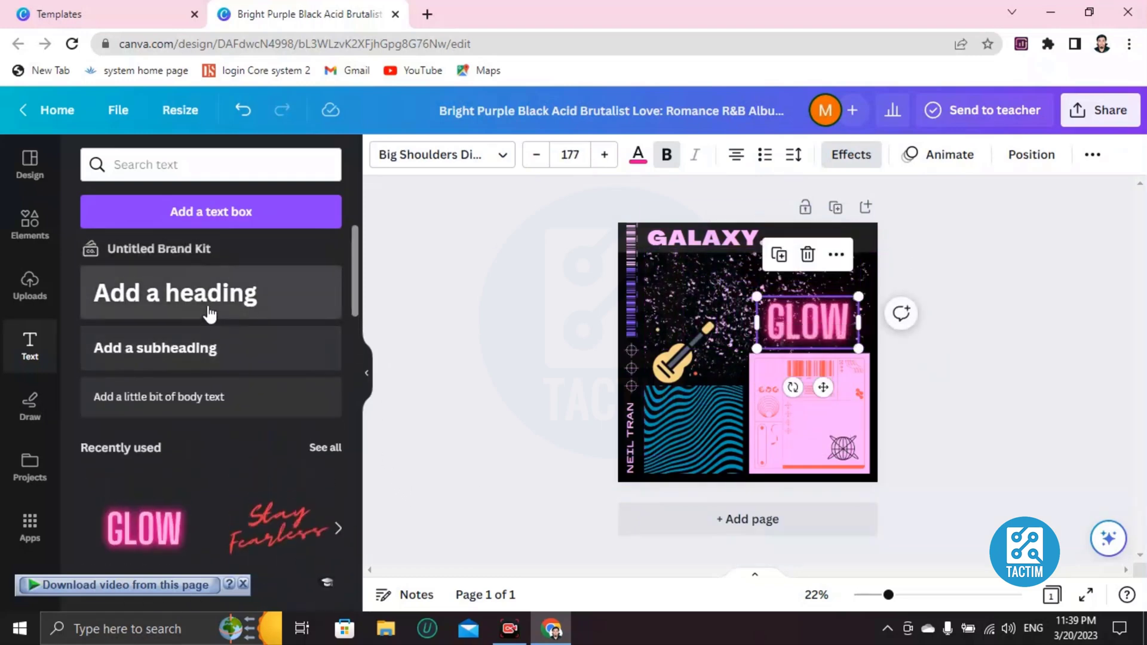
{"action": "left_click", "coordinate": [209, 312]}
{"action": "left_click_drag", "start_coordinate": [813, 408], "coordinate": [789, 375]}
{"action": "left_click", "coordinate": [799, 397]}
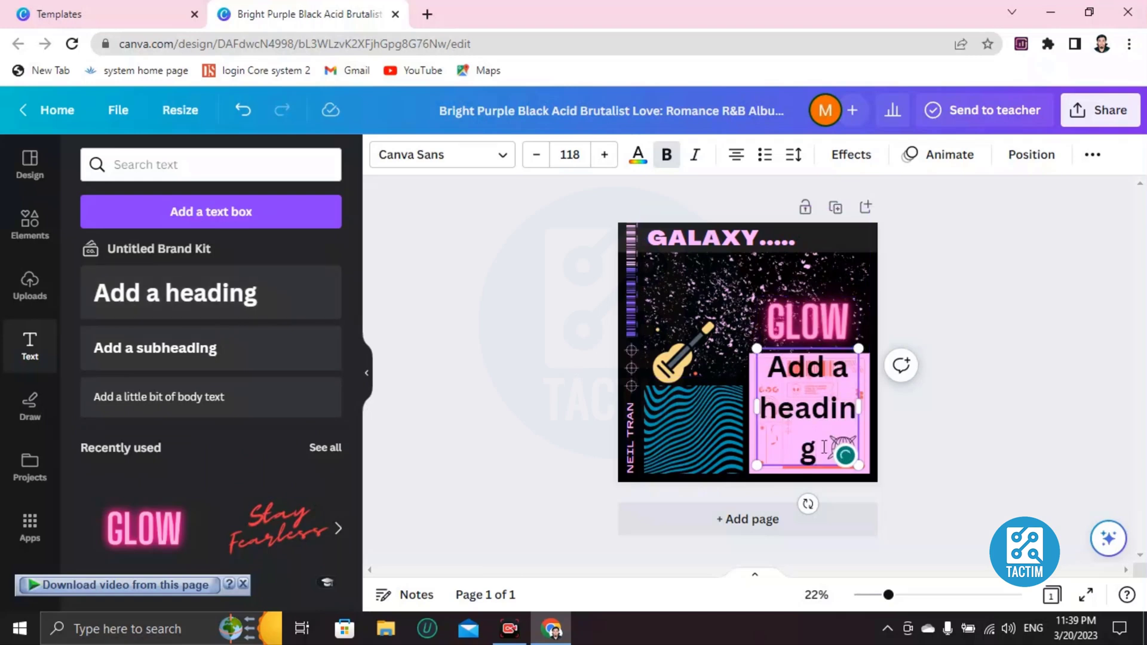
{"action": "key", "text": "BackSpace"}
{"action": "key", "text": "BackSpace"}
{"action": "key", "text": "BackSpace"}
{"action": "key", "text": "BackSpace"}
{"action": "key", "text": "BackSpace"}
{"action": "key", "text": "BackSpace"}
{"action": "key", "text": "BackSpace"}
{"action": "key", "text": "BackSpace"}
{"action": "key", "text": "BackSpace"}
{"action": "key", "text": "BackSpace"}
{"action": "key", "text": "BackSpace"}
{"action": "key", "text": "BackSpace"}
{"action": "key", "text": "BackSpace"}
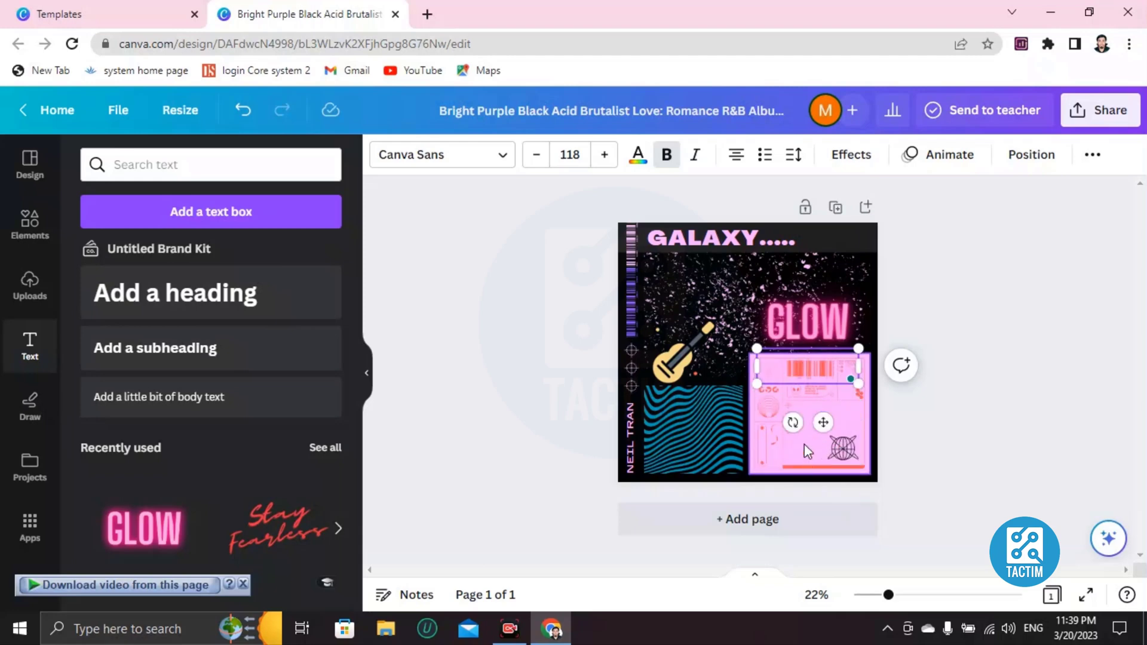
{"action": "left_click", "coordinate": [700, 288]}
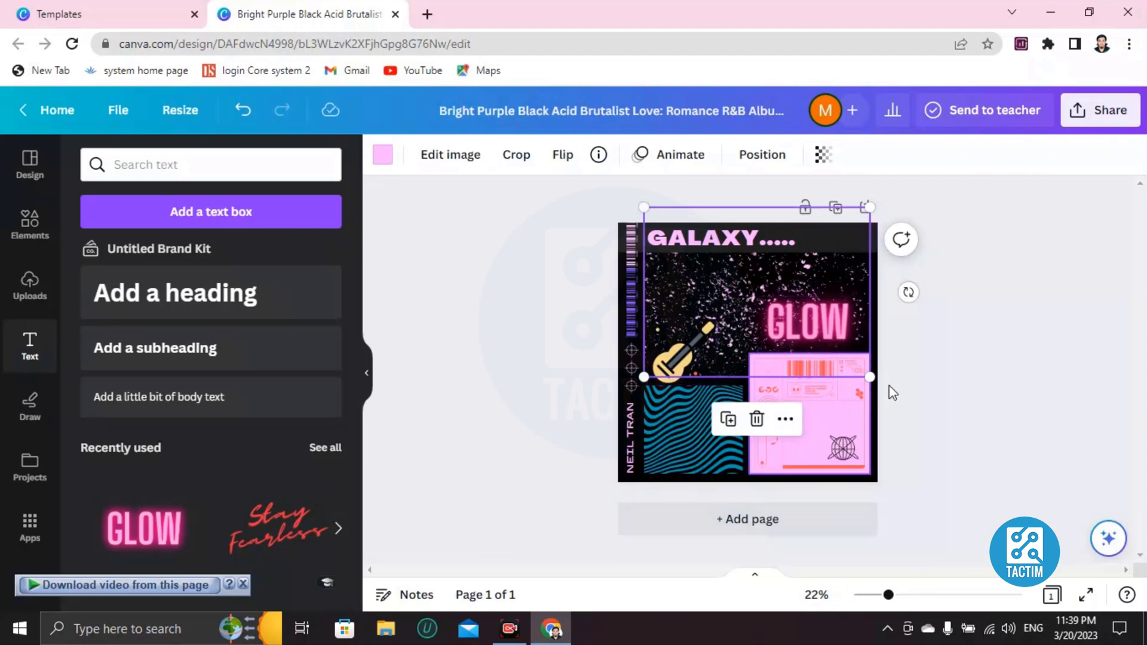
Open the design's Share panel.
{"action": "left_click", "coordinate": [1093, 130]}
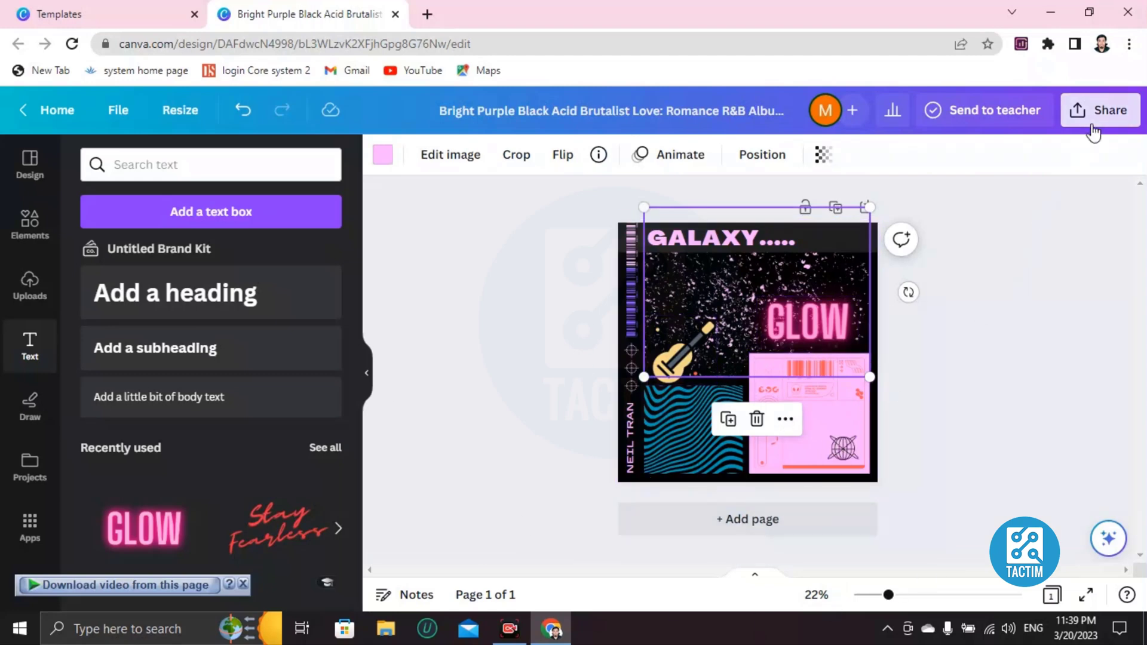
{"action": "left_click", "coordinate": [1094, 130]}
{"action": "scroll", "coordinate": [941, 384], "scroll_direction": "down", "scroll_amount": 3}
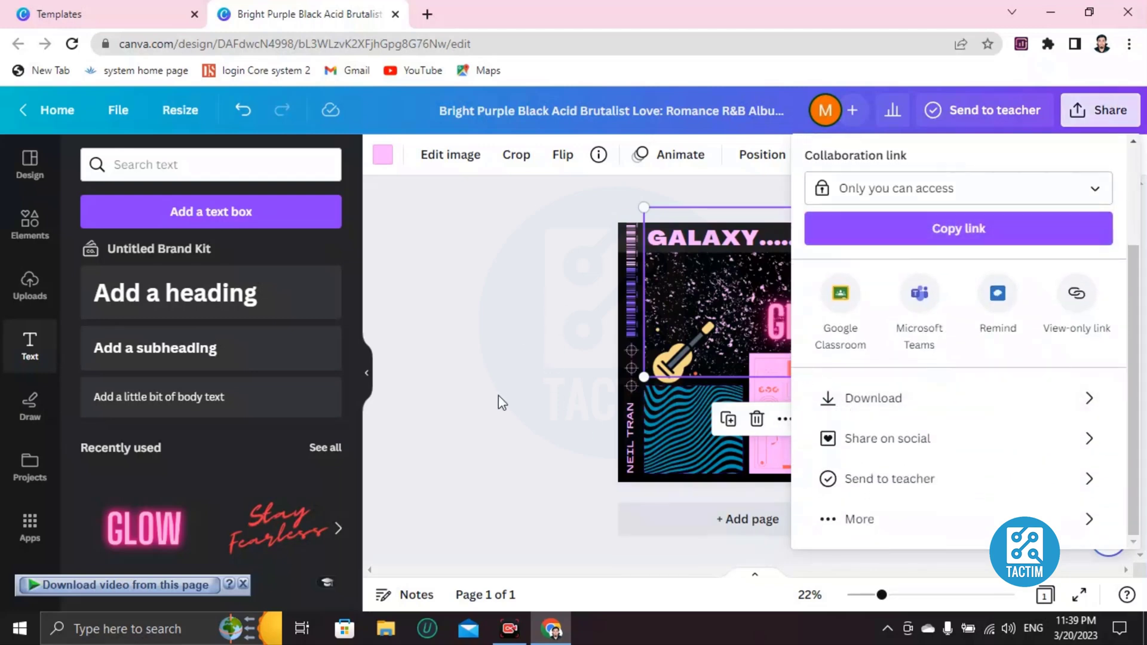
{"action": "scroll", "coordinate": [952, 365], "scroll_direction": "up", "scroll_amount": 3}
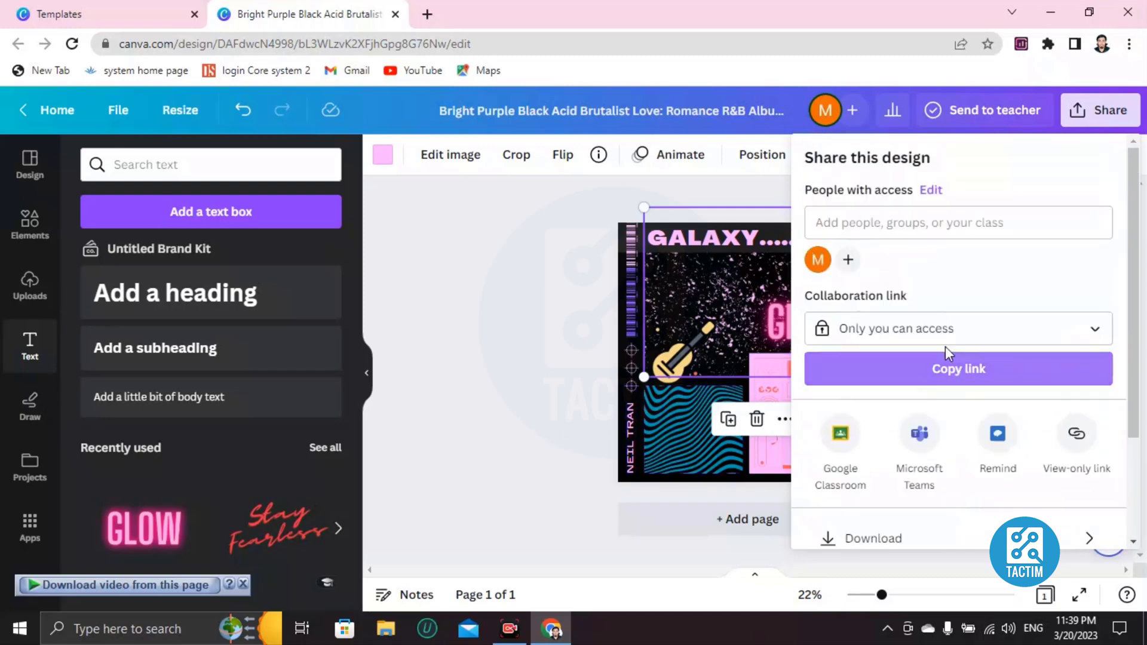
Send the design to a collaborator's e-mail address, then clear the field.
{"action": "left_click", "coordinate": [904, 224]}
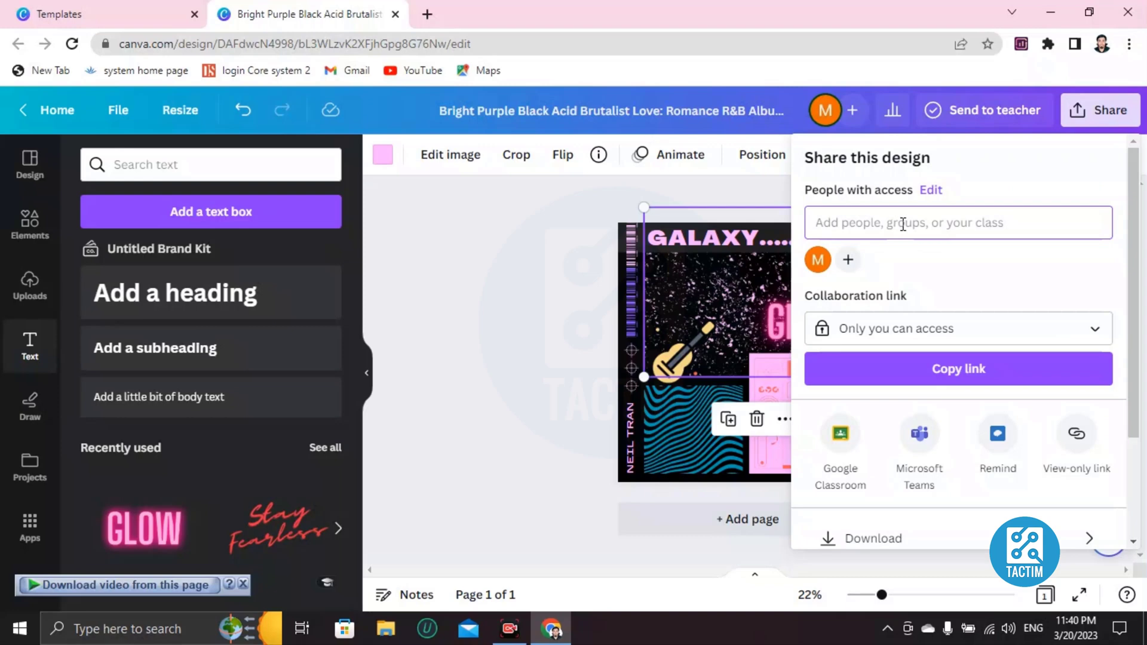
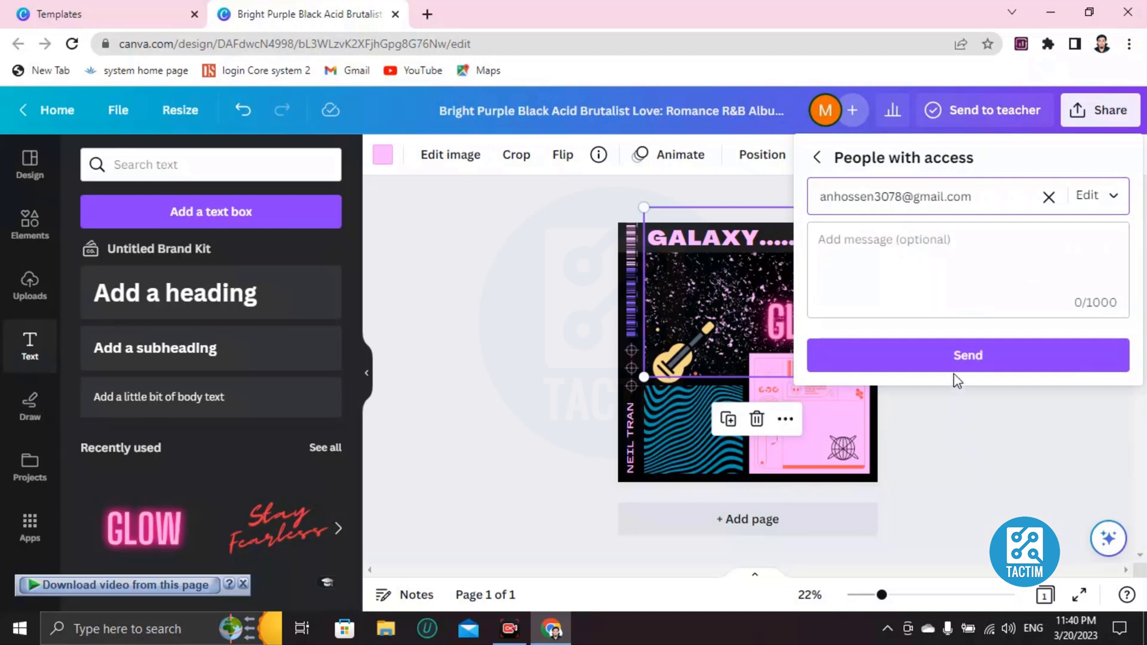
{"action": "left_click", "coordinate": [953, 366]}
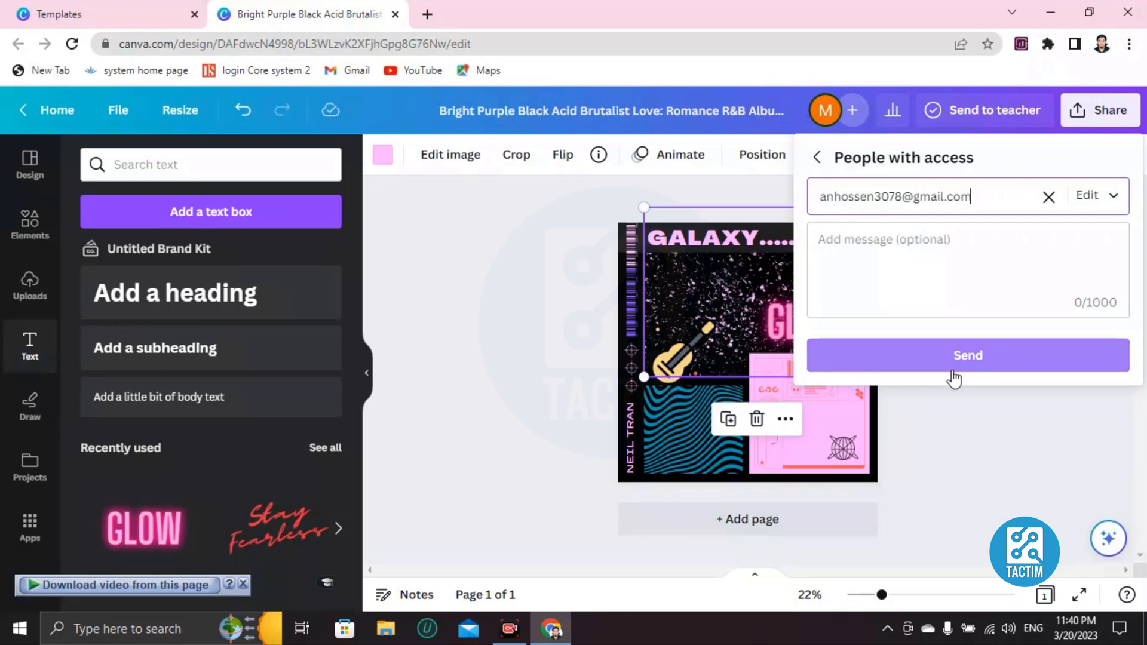
{"action": "left_click", "coordinate": [1045, 201]}
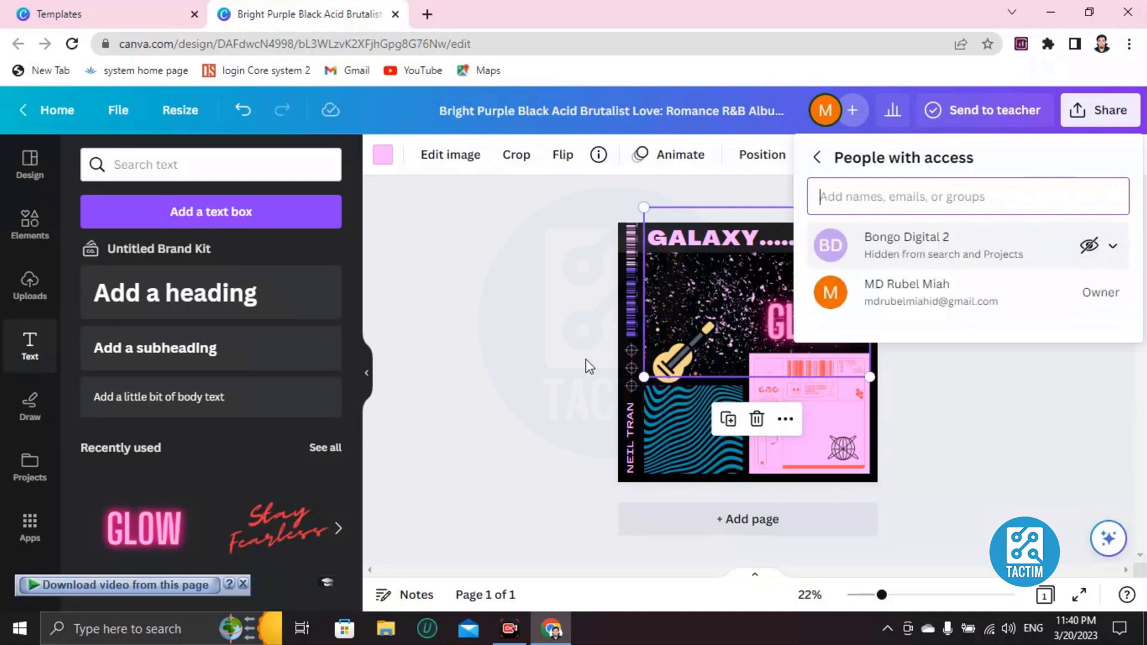